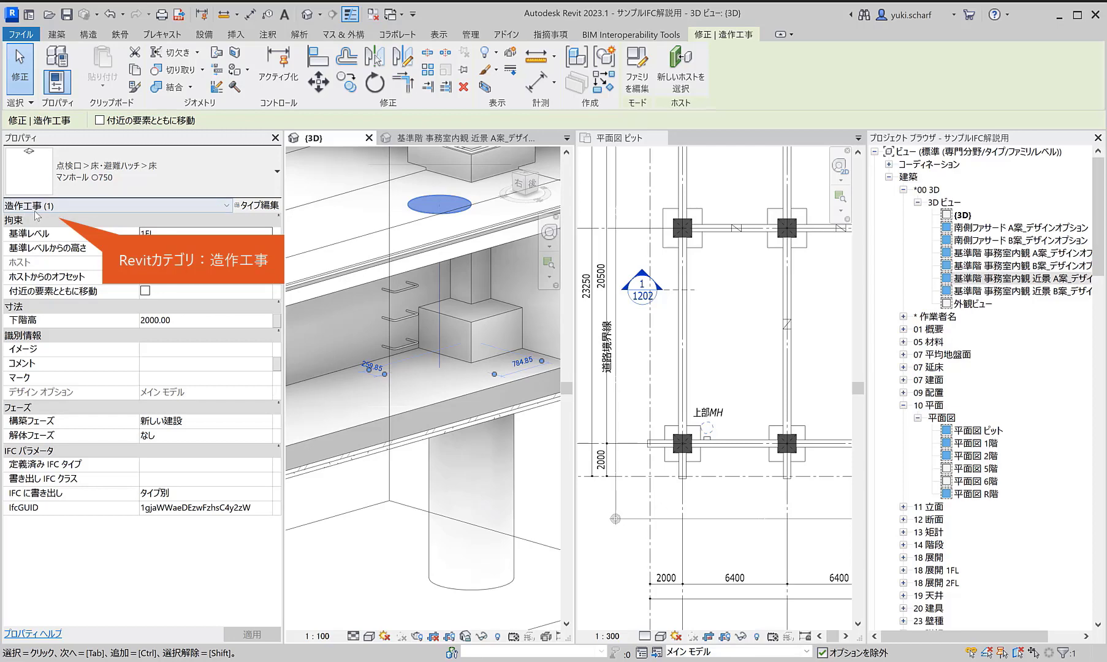
Open the File > Export > Options menu listing the IFC, DWG/DXF and DGN settings.
left_click(20, 34)
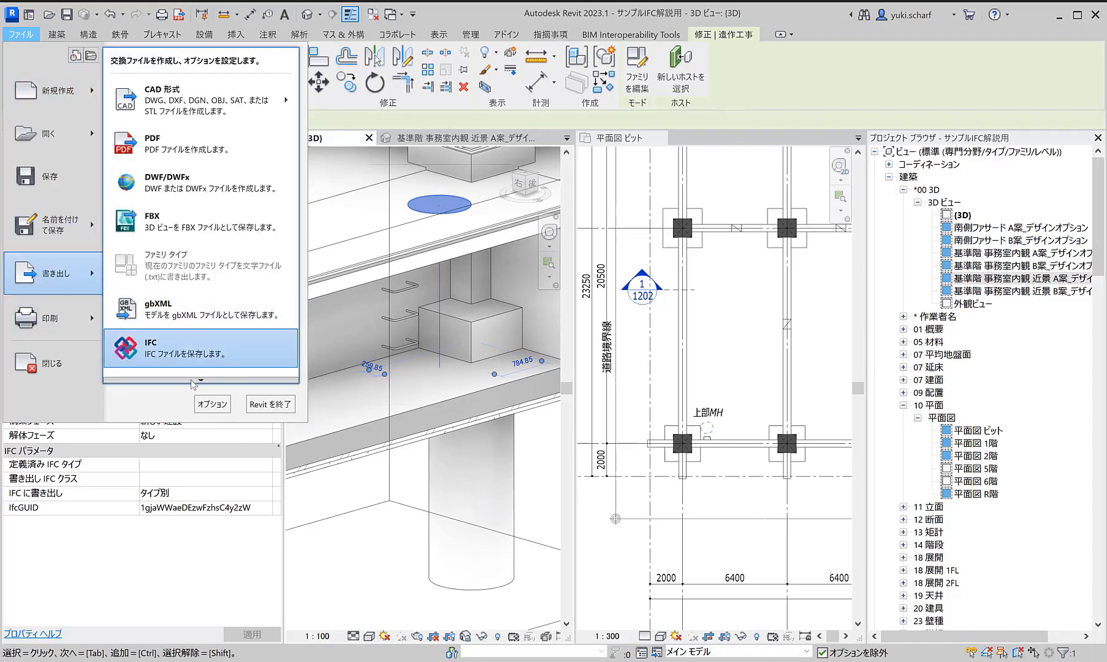
mouse_move(52, 272)
mouse_move(199, 356)
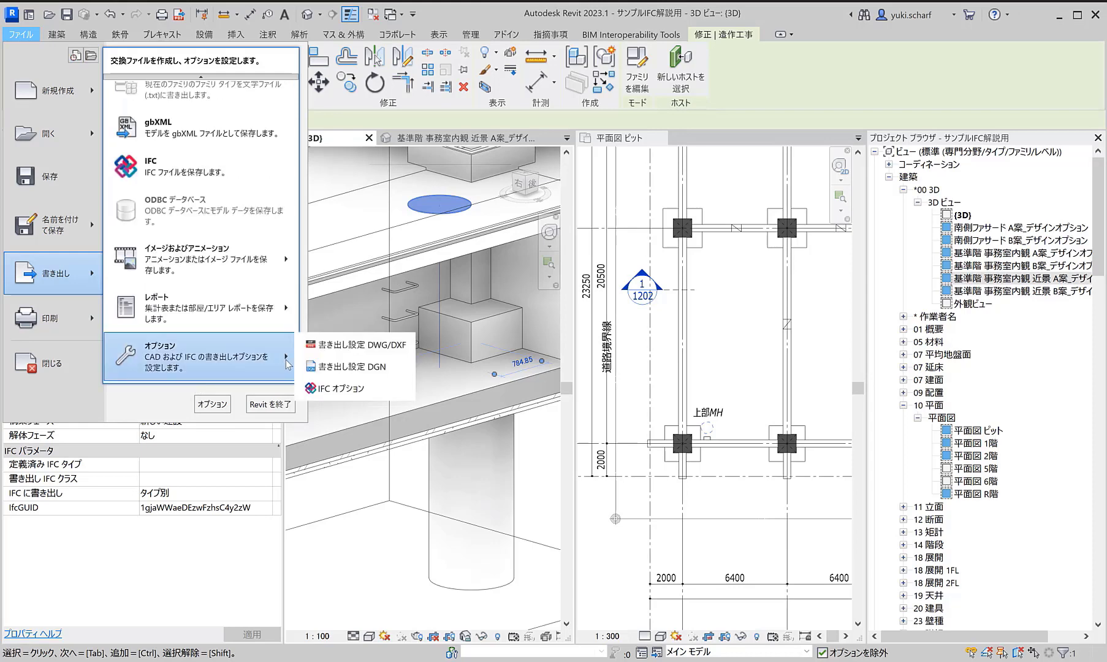
Open IFC Options and scroll the class table to 造作工事, mapped to IfcFurniture.
left_click(319, 388)
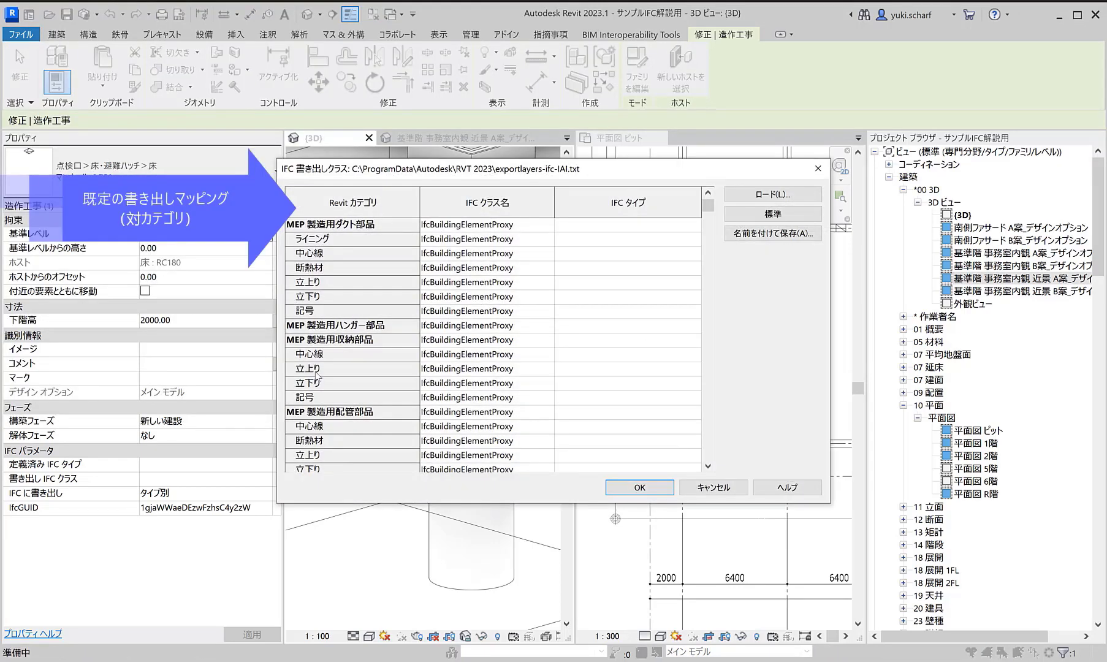
scroll(487, 348, "down", 5)
scroll(488, 347, "down", 5)
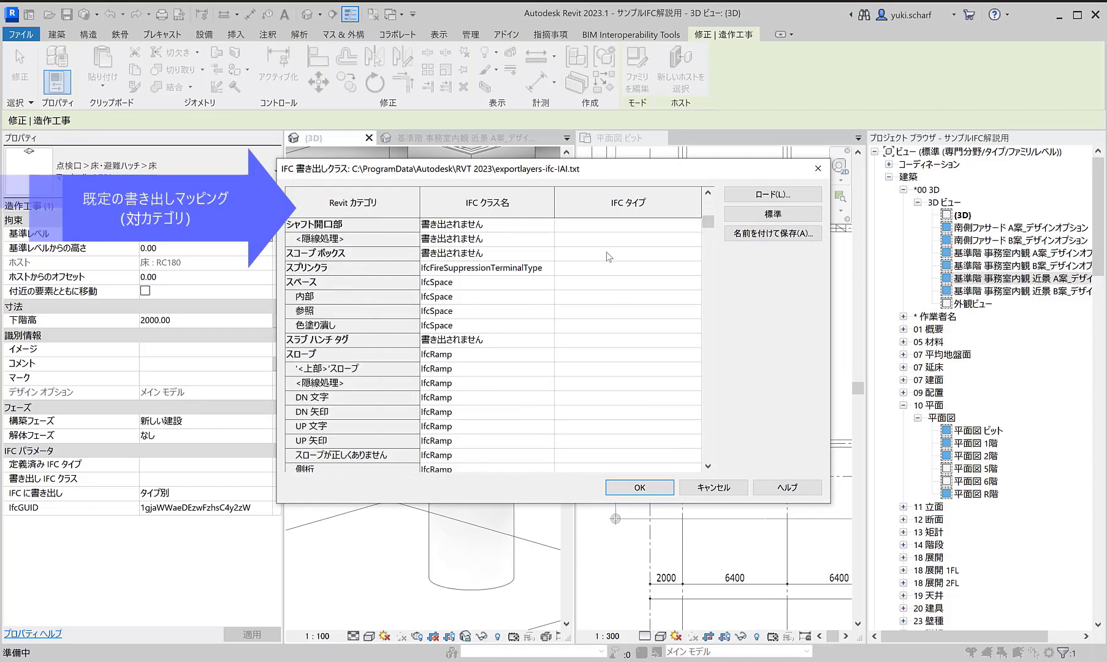
left_click(705, 256)
left_click_drag(705, 257, 704, 436)
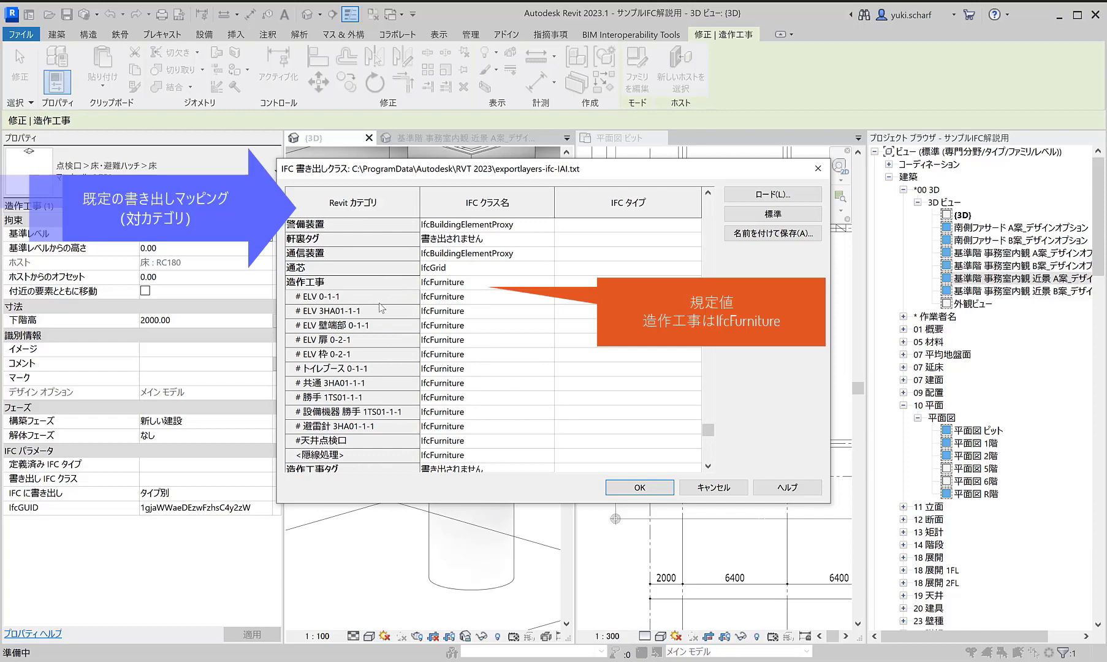
Close the IFC class mapping unchanged and start an IFC export of the project.
left_click(622, 489)
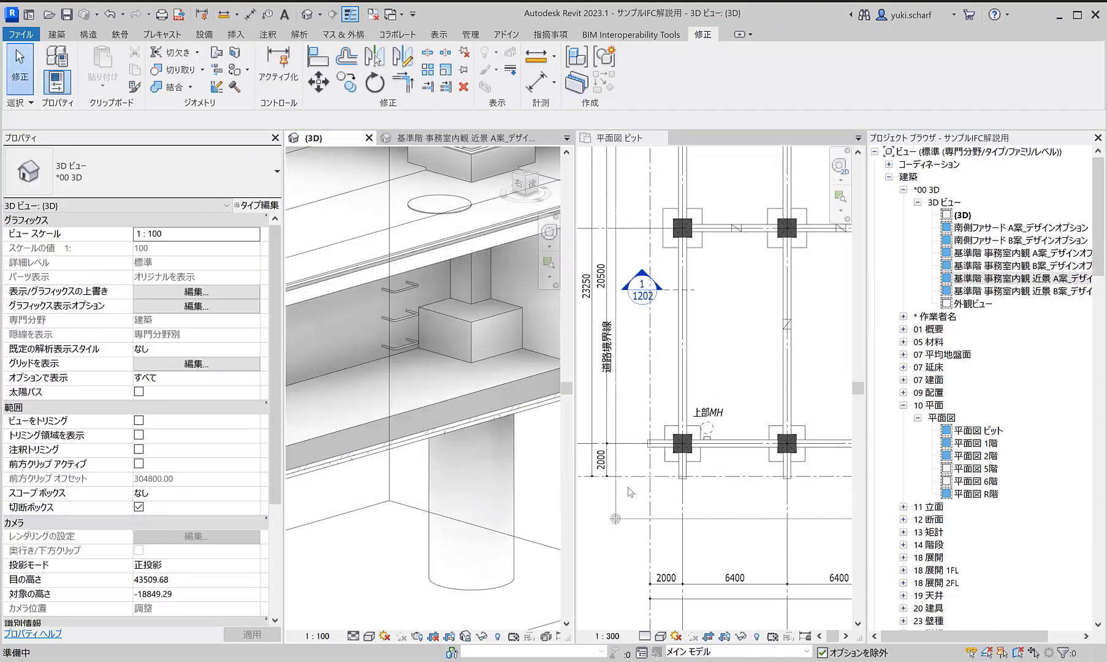
left_click(34, 35)
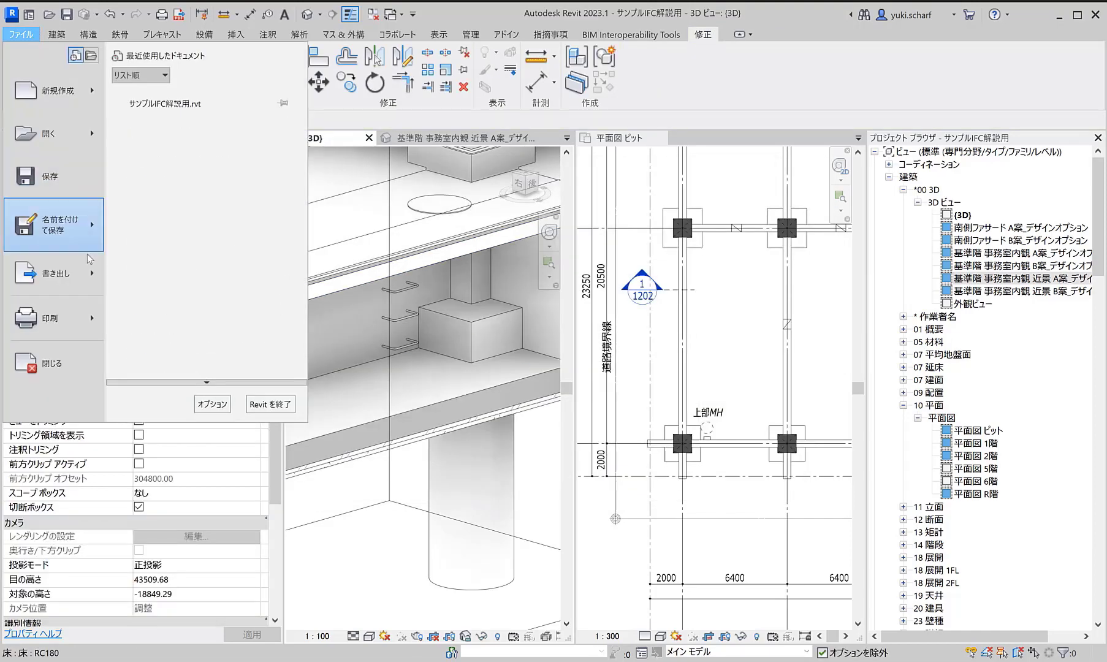
mouse_move(52, 272)
left_click(153, 342)
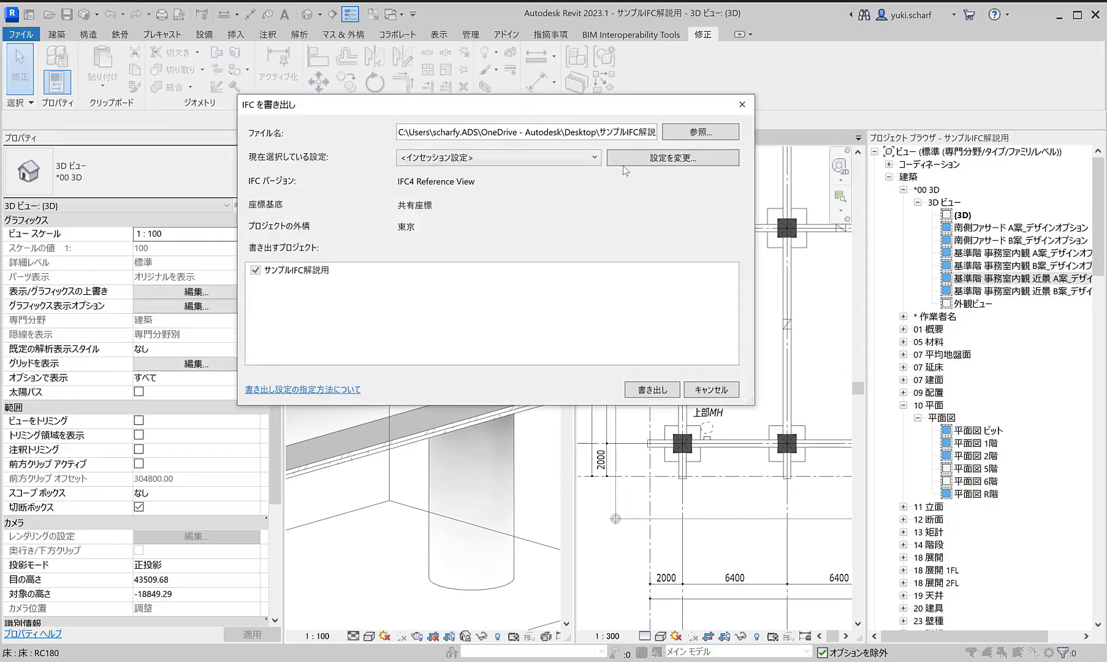
Review the IFC4 Reference View setup tabs, accept them, and export the project to IFC.
left_click(628, 158)
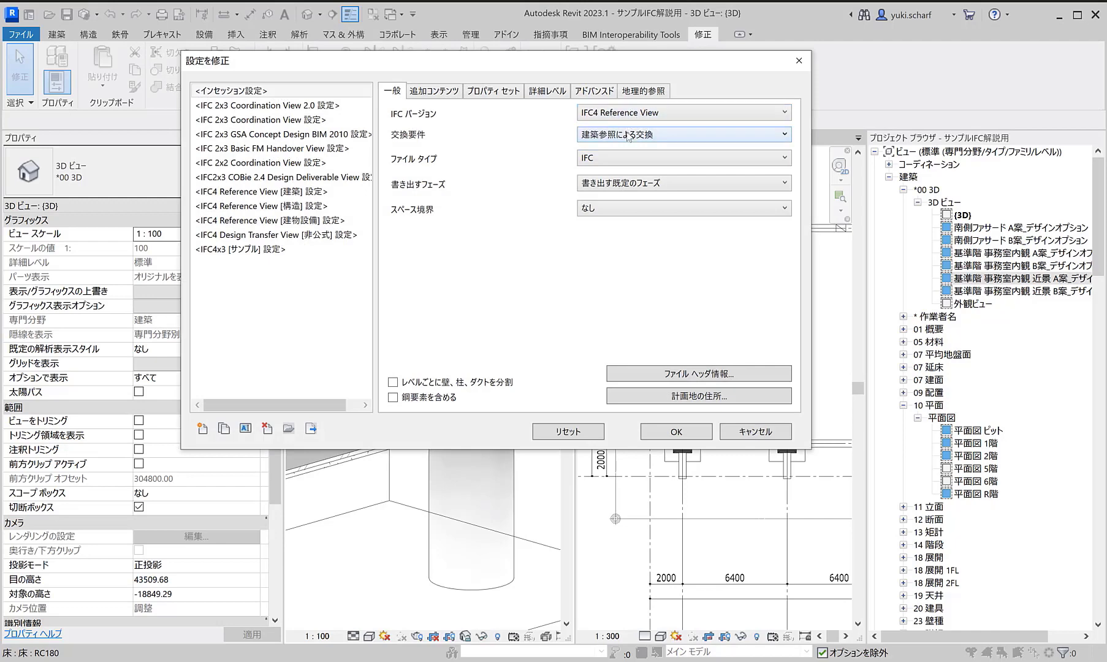
left_click(434, 95)
left_click(493, 92)
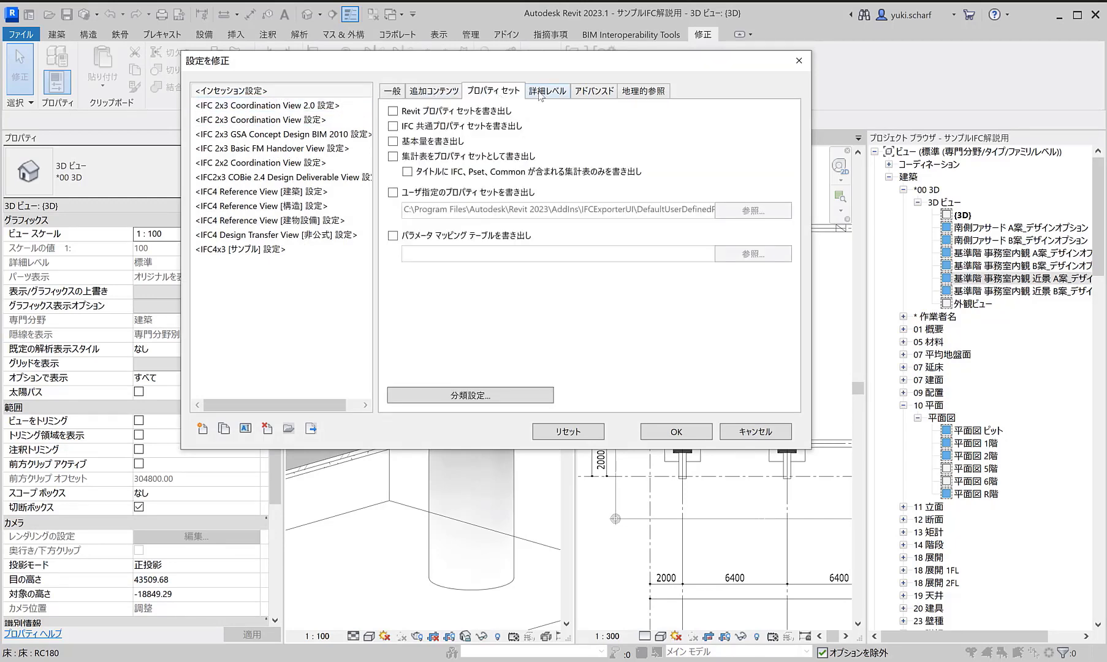
left_click(540, 93)
left_click(615, 93)
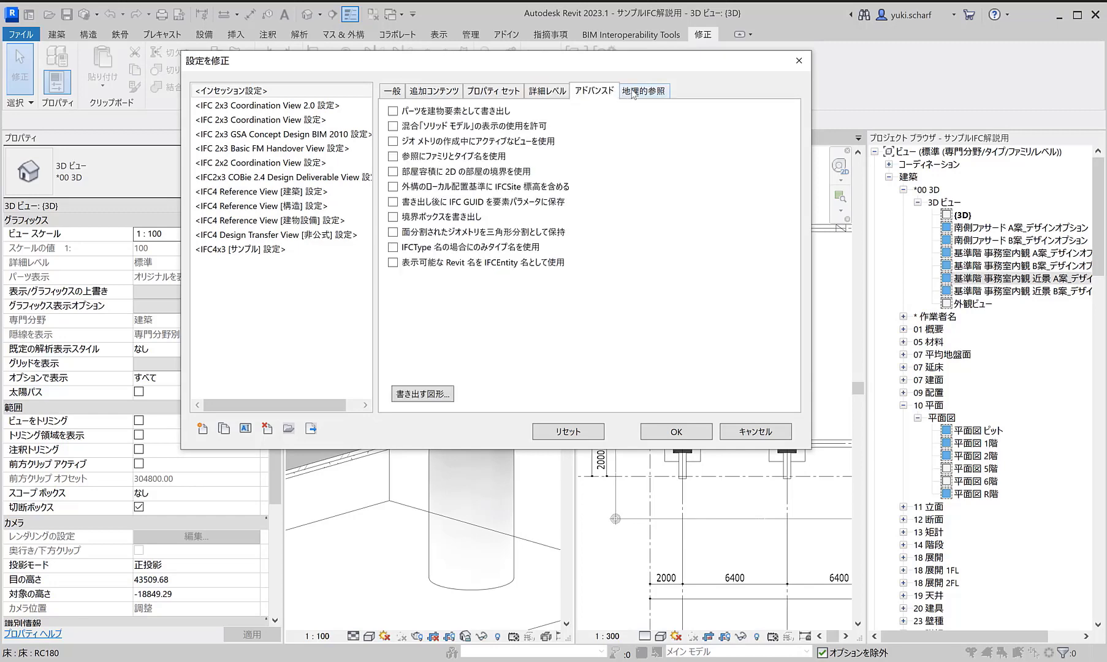
left_click(633, 93)
left_click(394, 97)
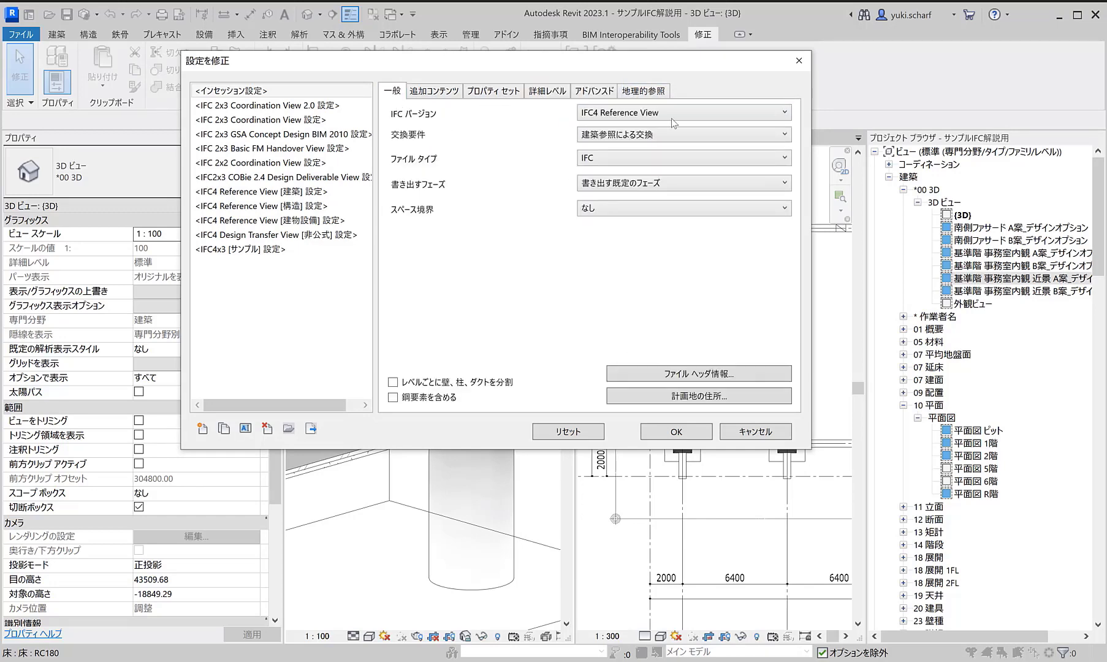
left_click(670, 432)
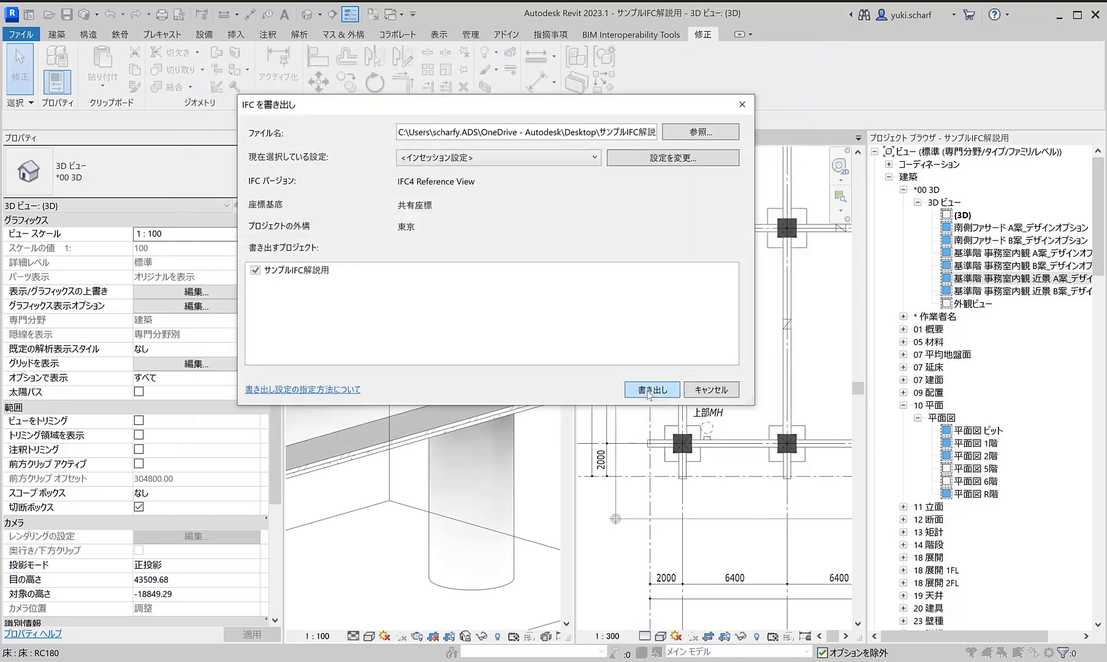
left_click(649, 392)
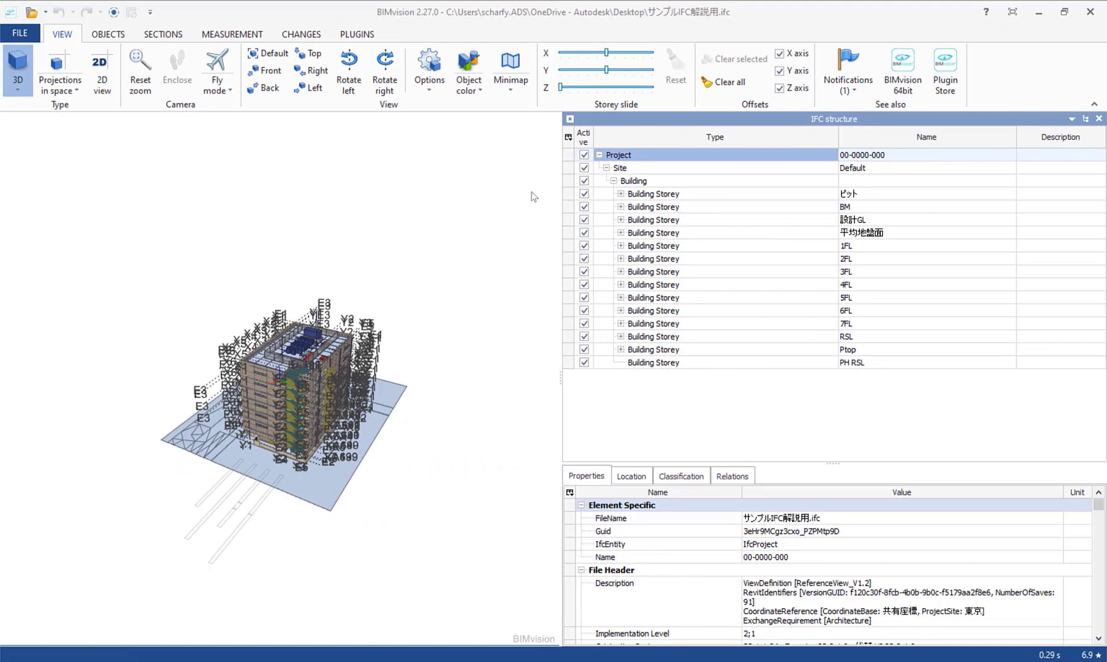
Orbit and zoom the exported model in BIMvision to a side view of the building.
left_click_drag(153, 366, 308, 505)
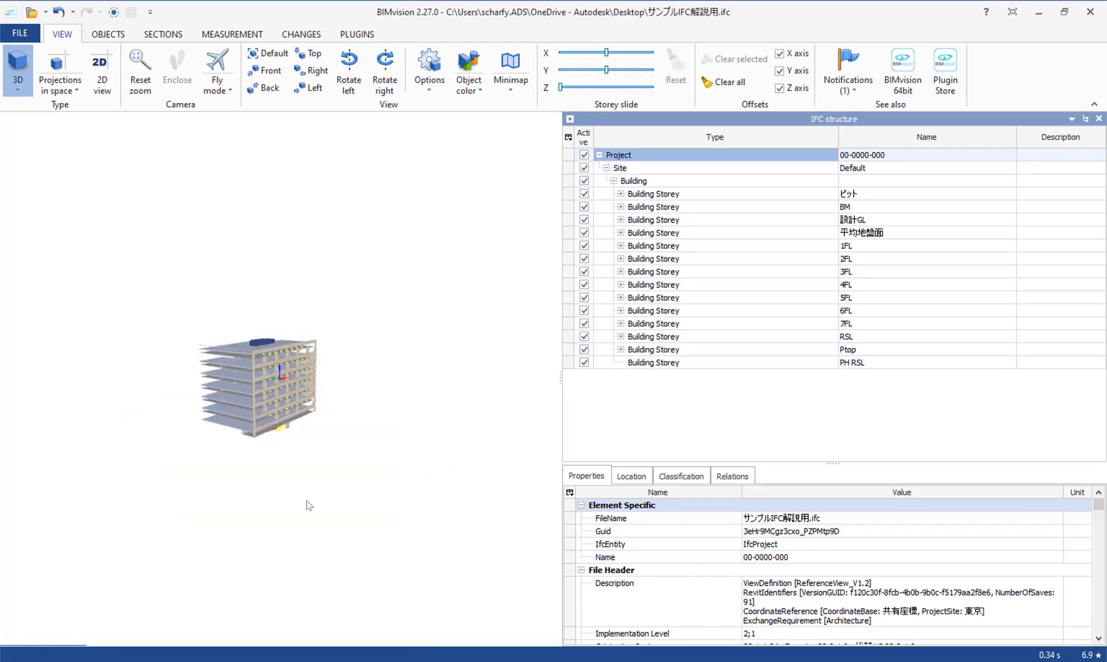
scroll(229, 425, "up", 3)
scroll(300, 378, "up", 5)
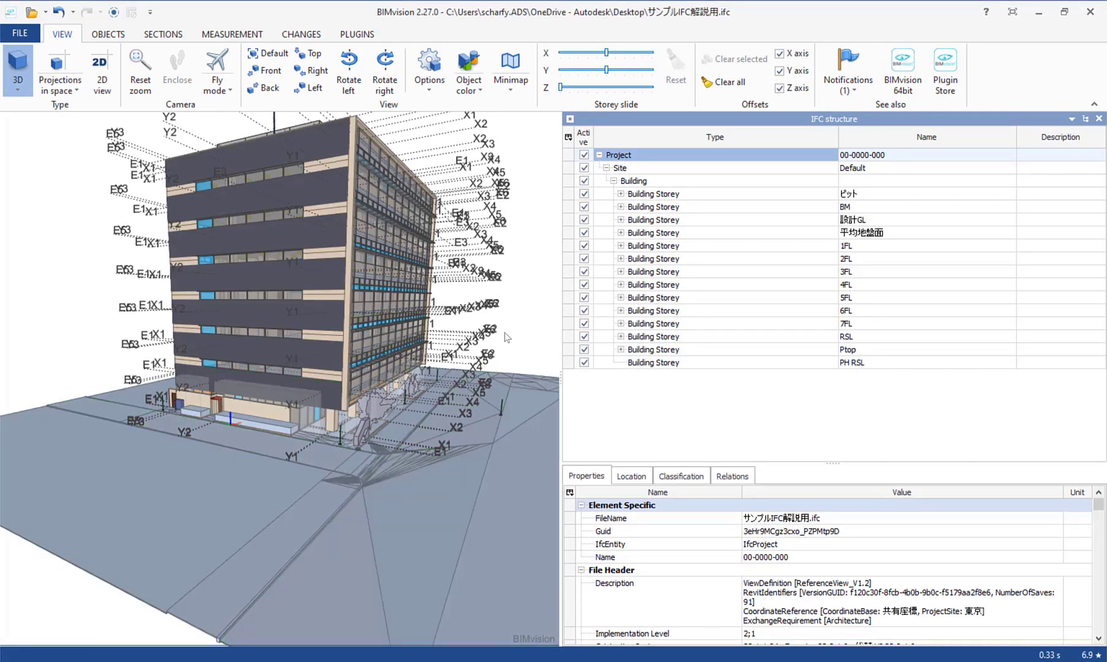
left_click_drag(505, 336, 531, 324)
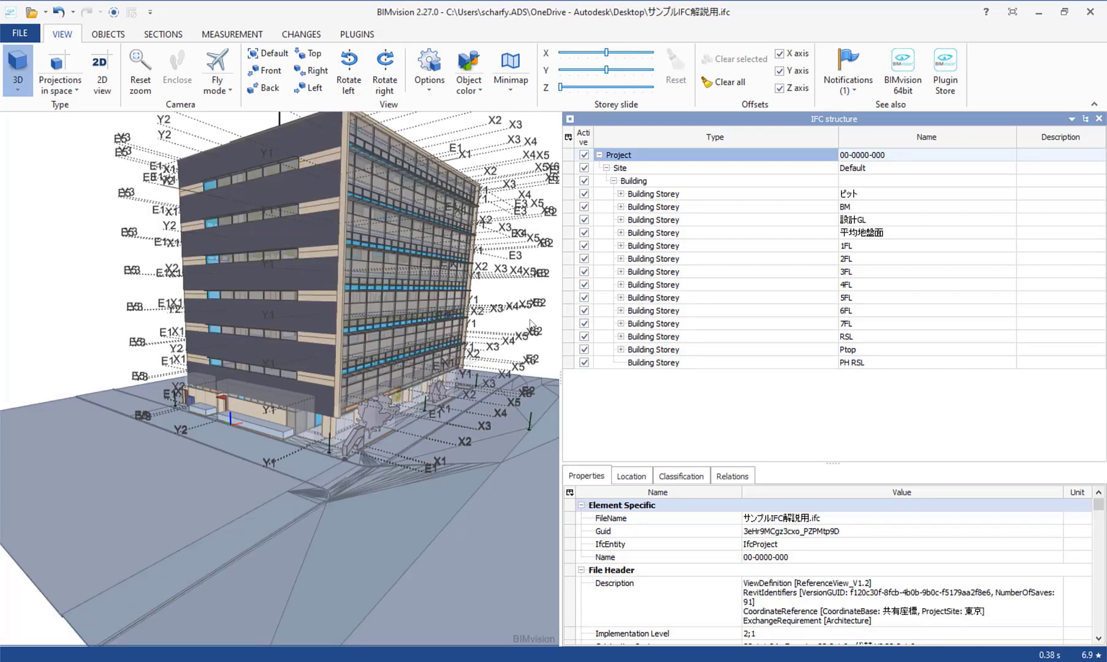
Expand 1FL > Furniture, open the manhole's IfcFurniture entry and zoom to fit it.
left_click(796, 247)
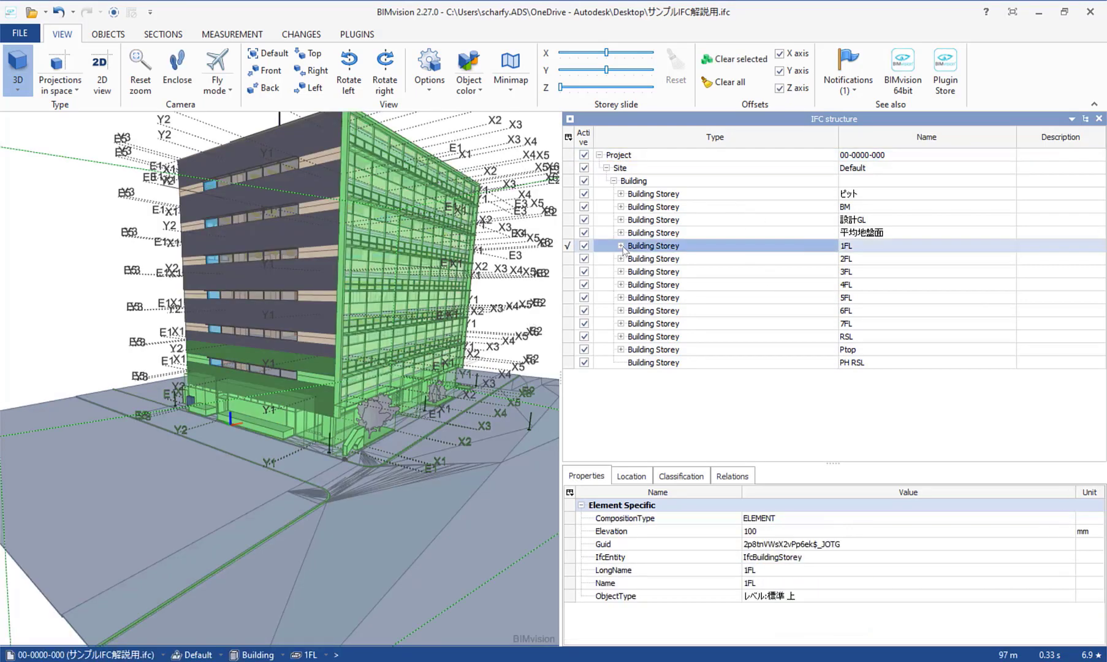
left_click(620, 245)
left_click(628, 362)
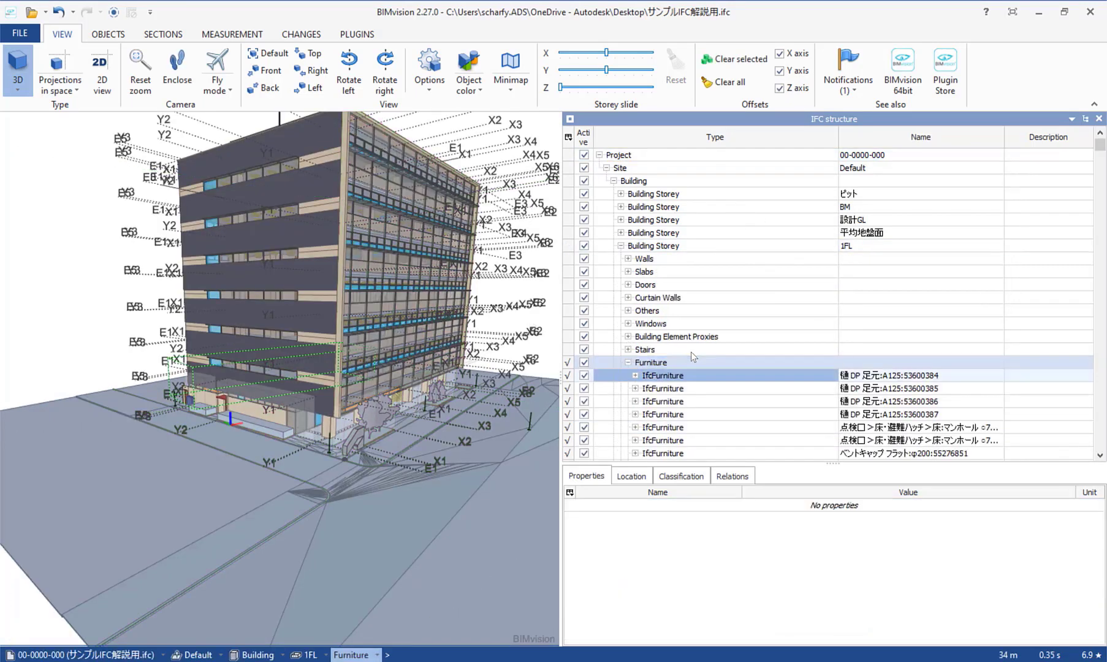
left_click(650, 388)
left_click(647, 428)
double_click(646, 429)
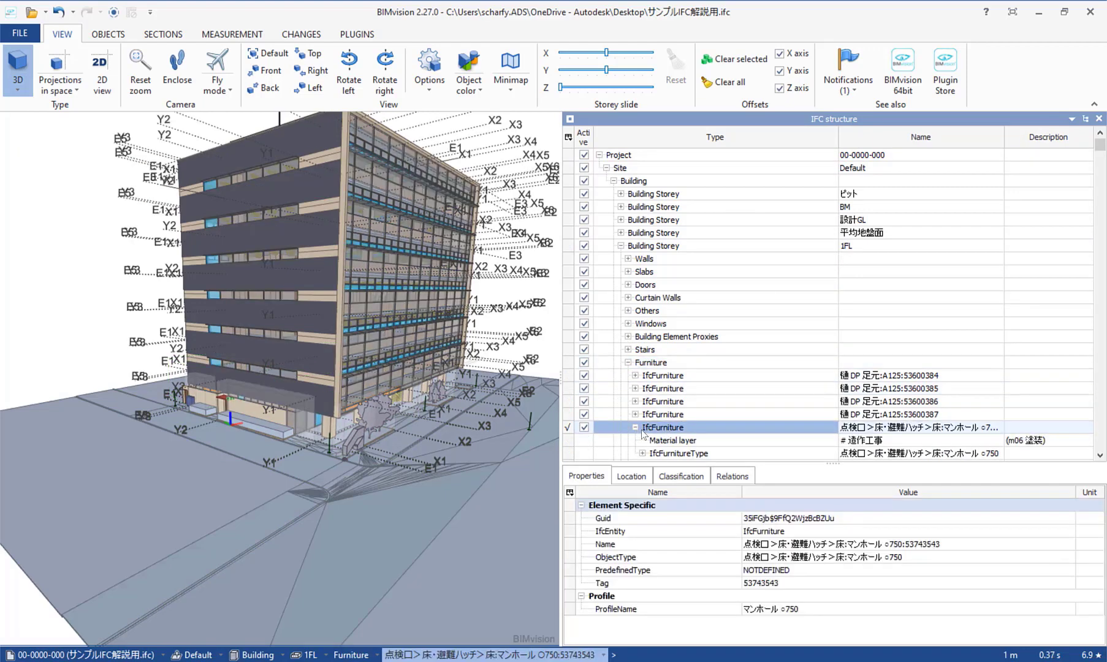
left_click(177, 70)
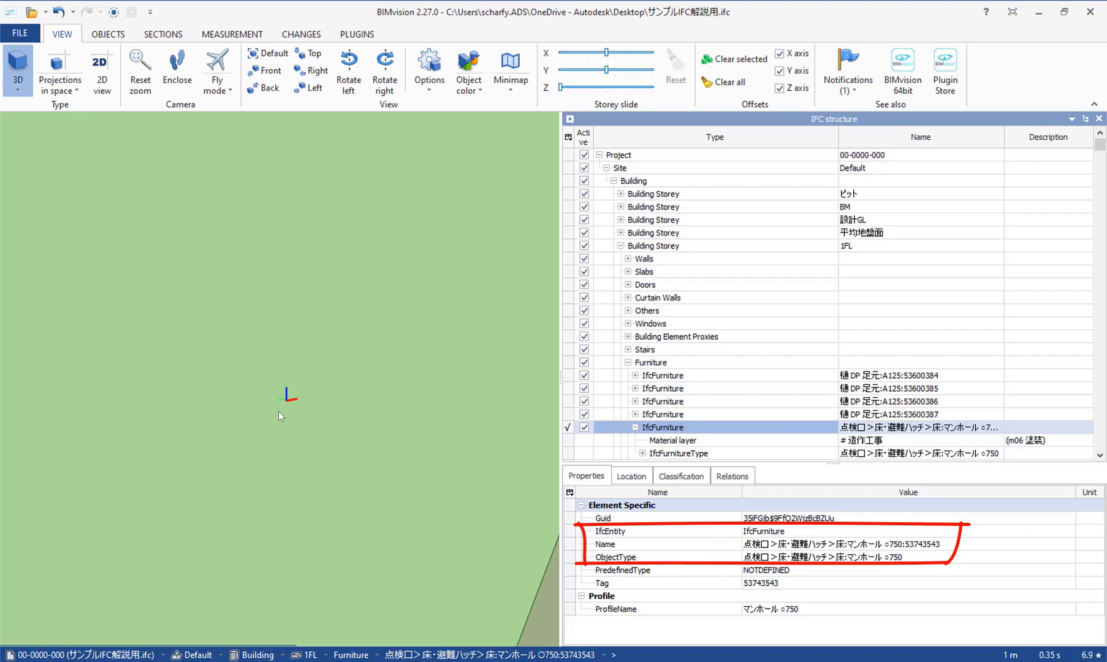
scroll(290, 417, "up", 5)
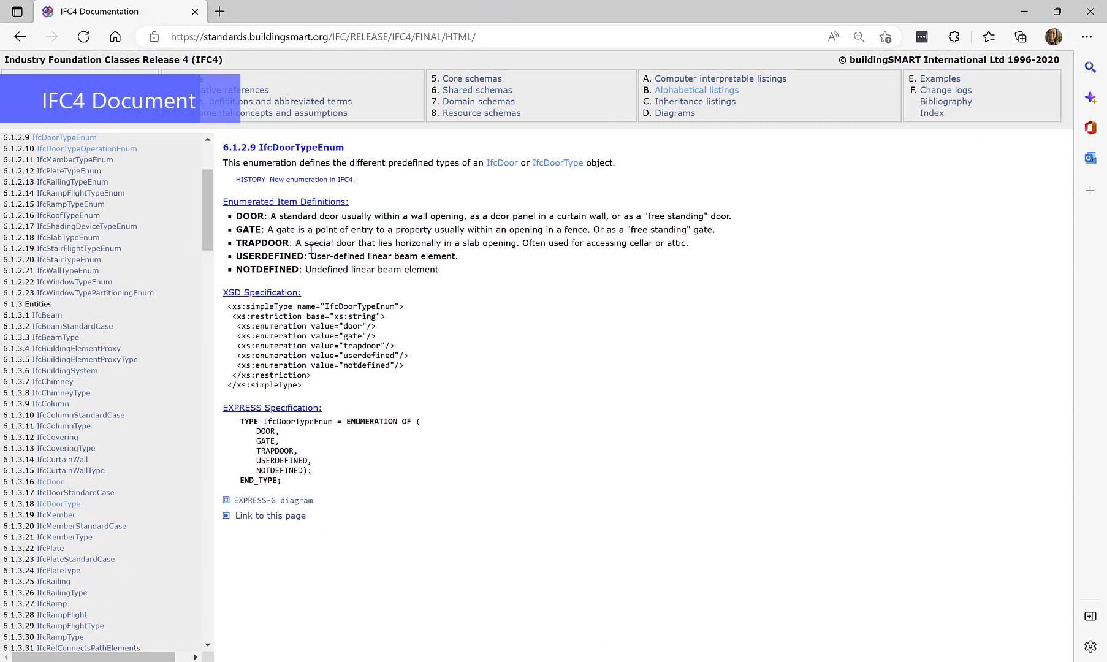
Look up TRAPDOOR under IfcDoorTypeEnum in the IFC4 documentation, then return to Revit.
double_click(322, 147)
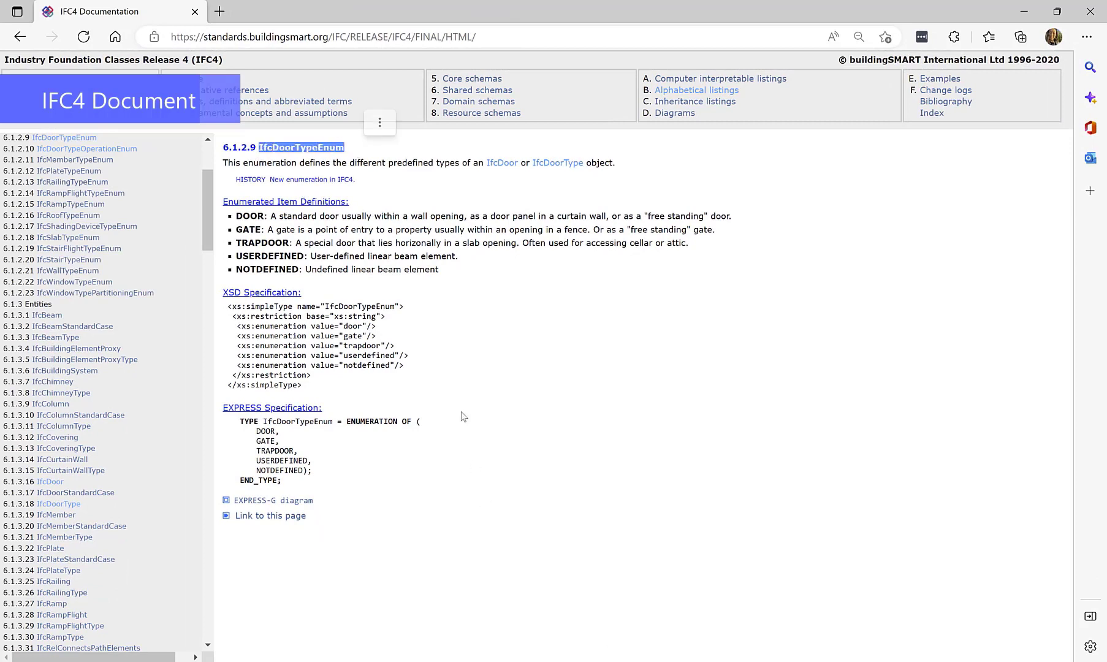
double_click(296, 451)
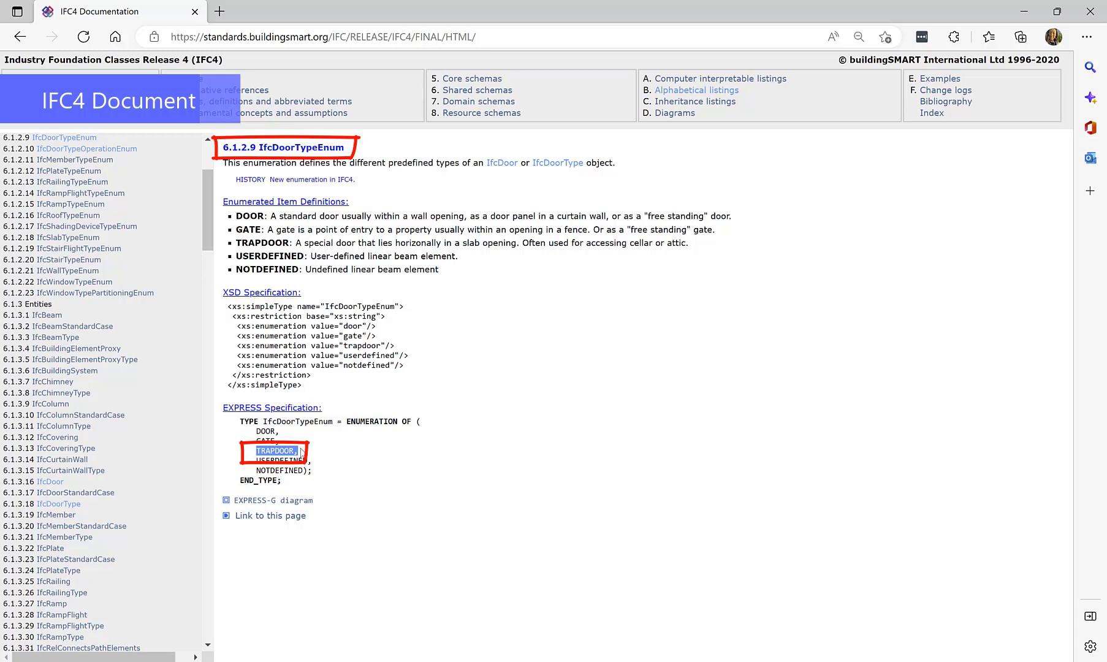
left_click(400, 526)
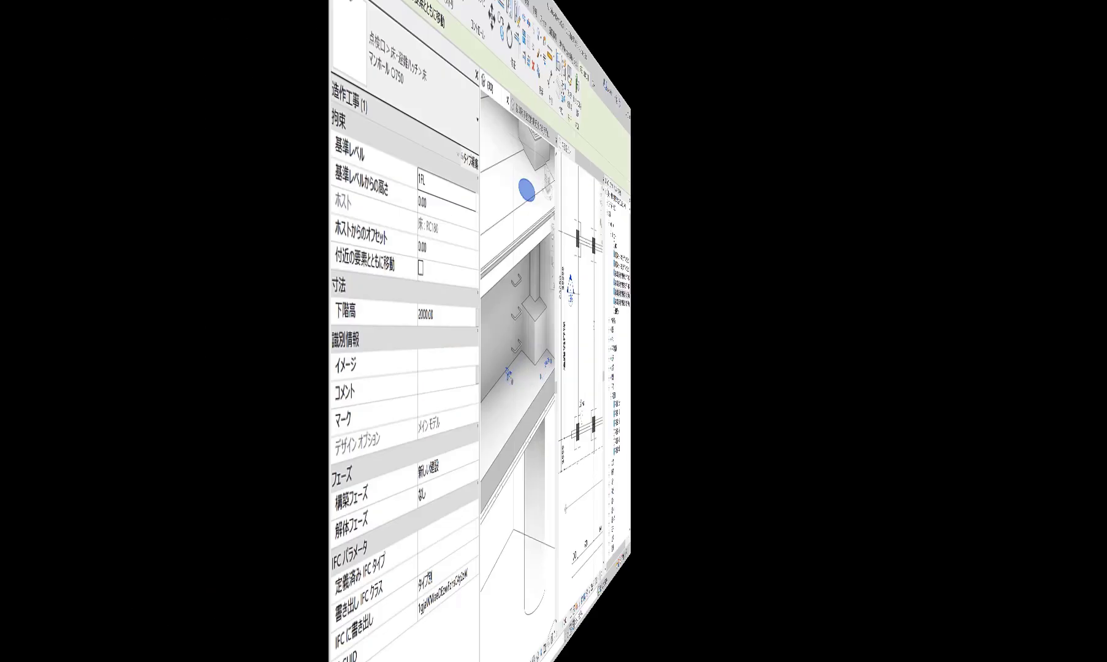
key("z")
key("r")
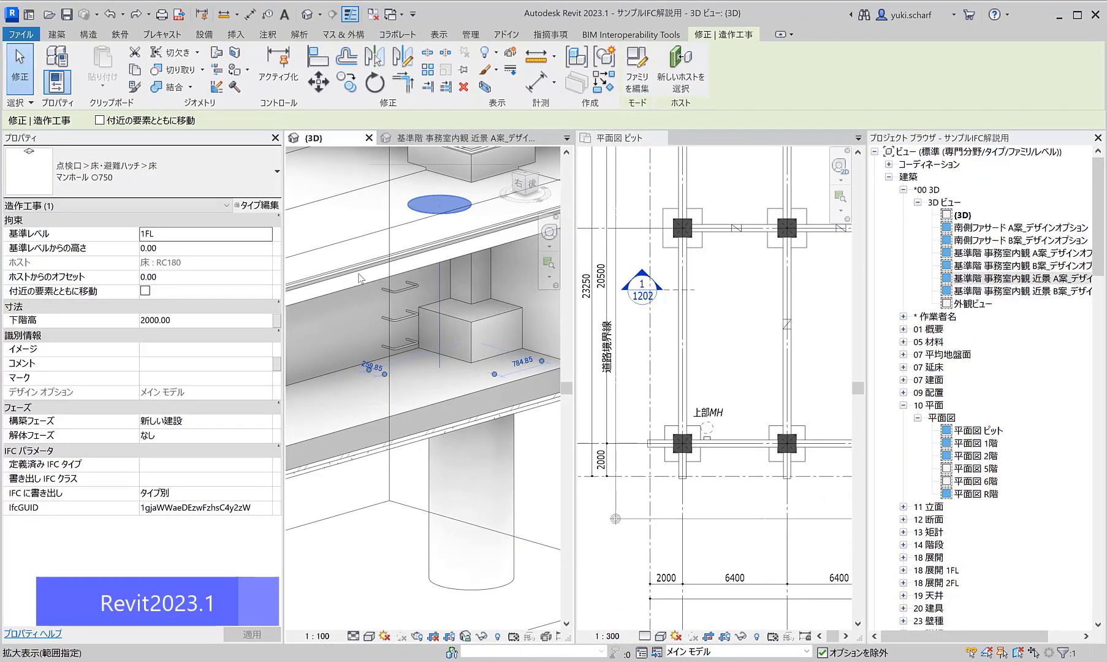
Set the manhole type's Export to IFC (Type) to Yes and open the Predefined IFC Type chooser.
left_click(256, 206)
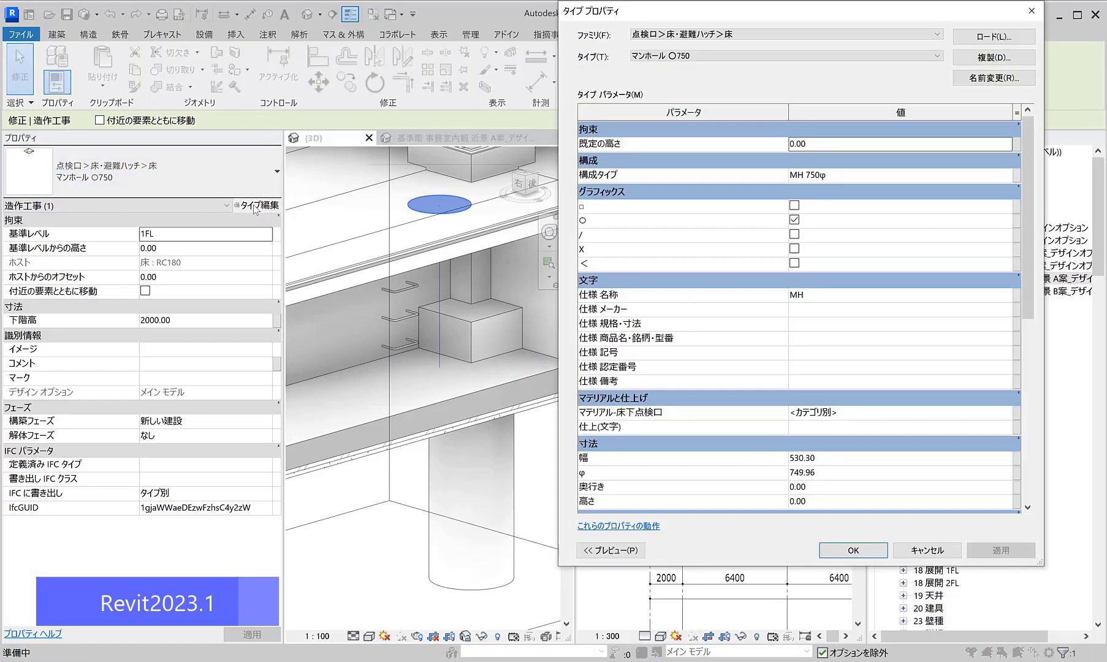
scroll(741, 141, "down", 1)
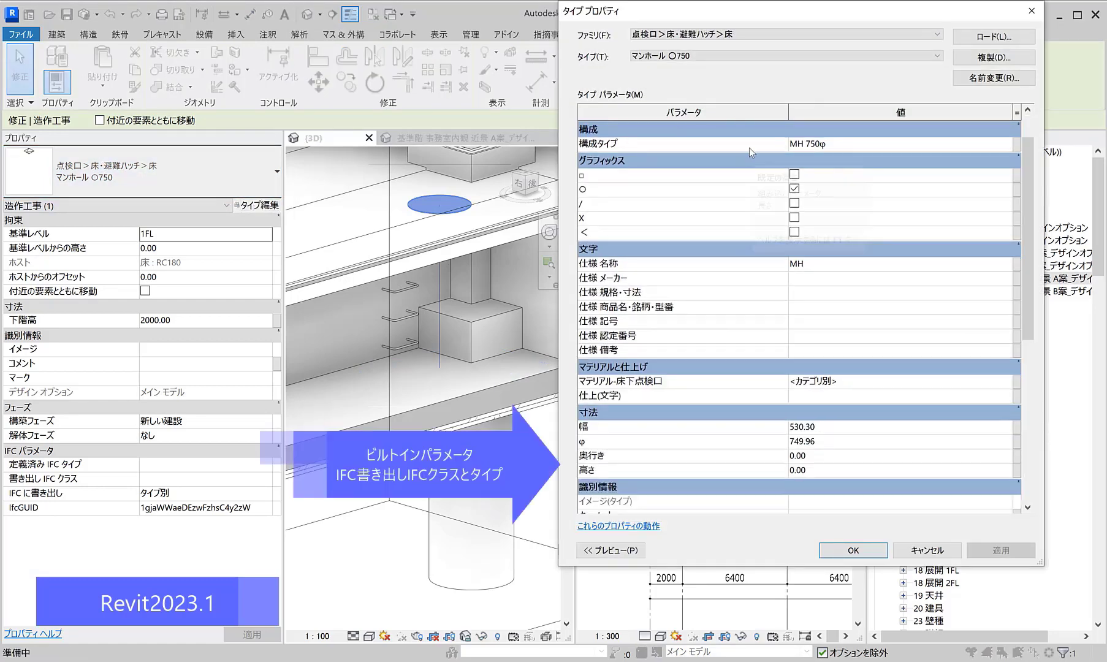
scroll(749, 148, "down", 2)
scroll(748, 150, "down", 2)
scroll(749, 157, "down", 1)
scroll(749, 157, "down", 3)
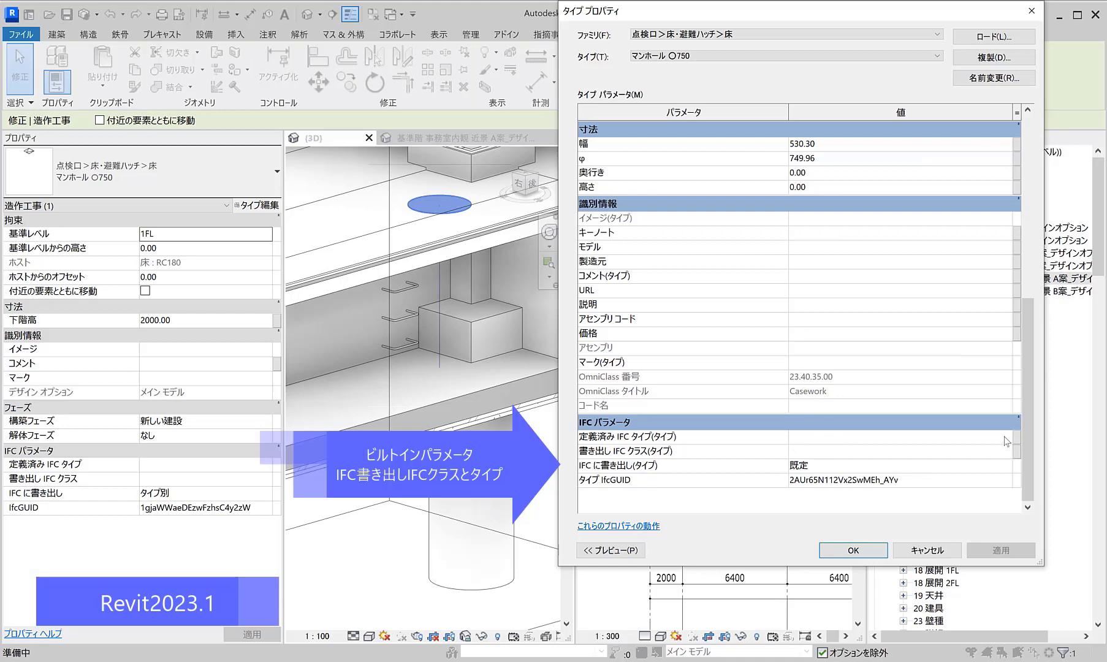
left_click(1005, 469)
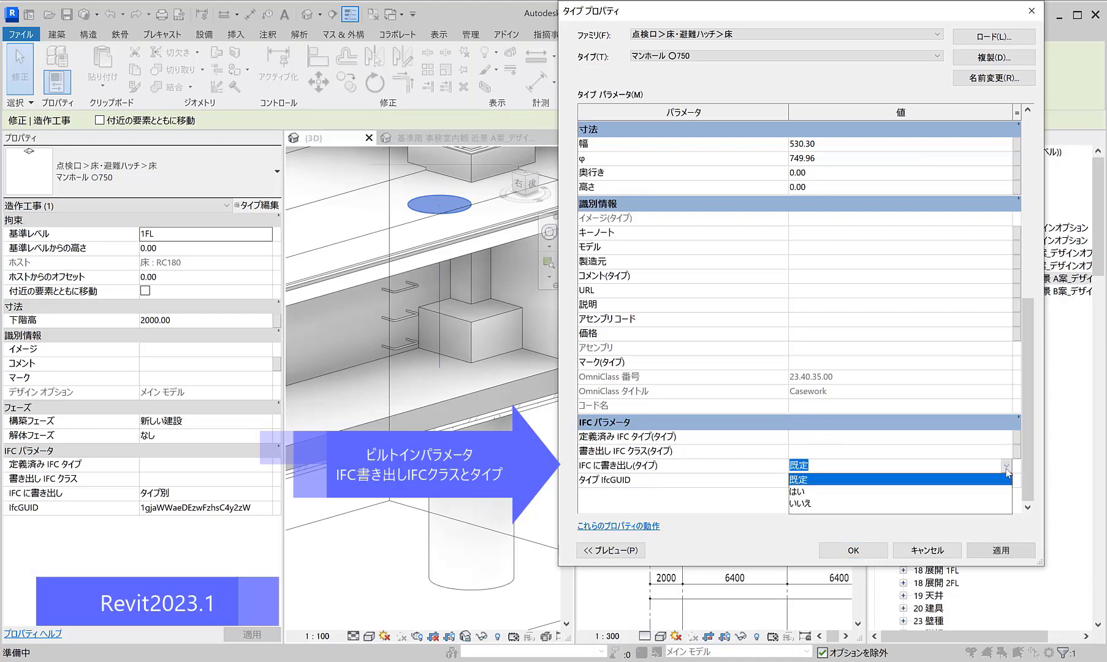
left_click(806, 493)
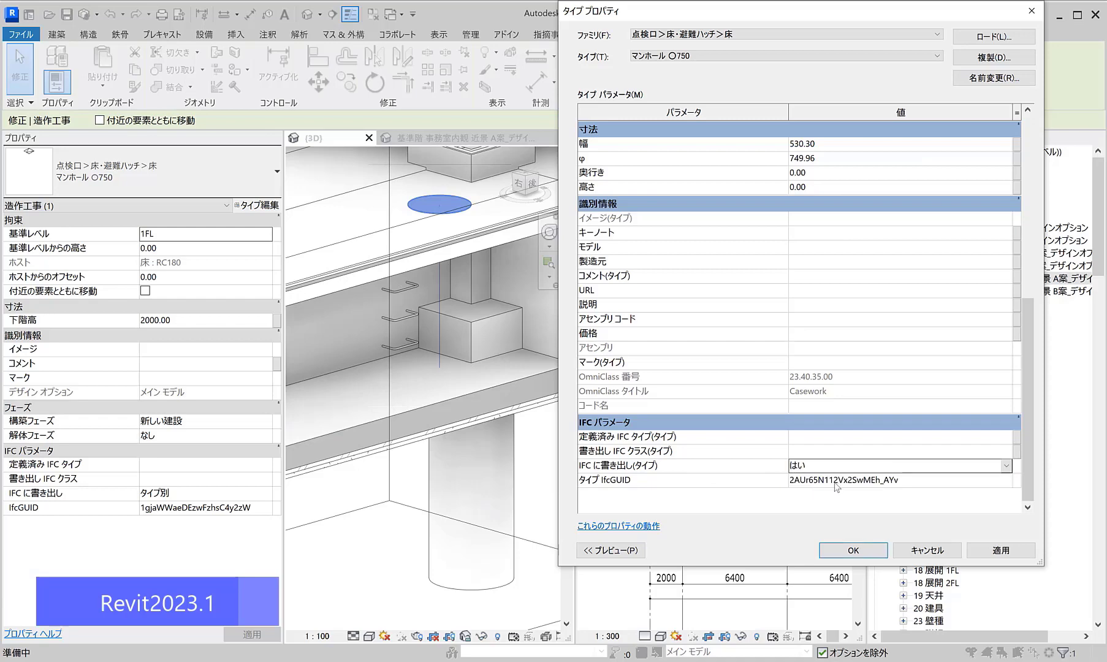
left_click(1007, 439)
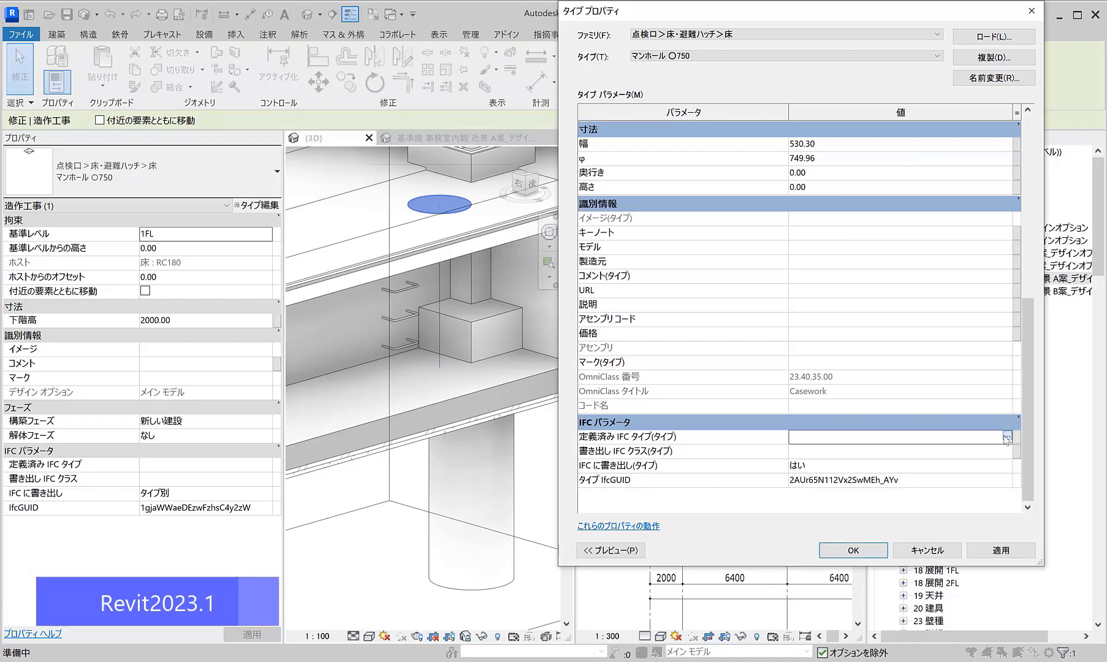
left_click(1007, 437)
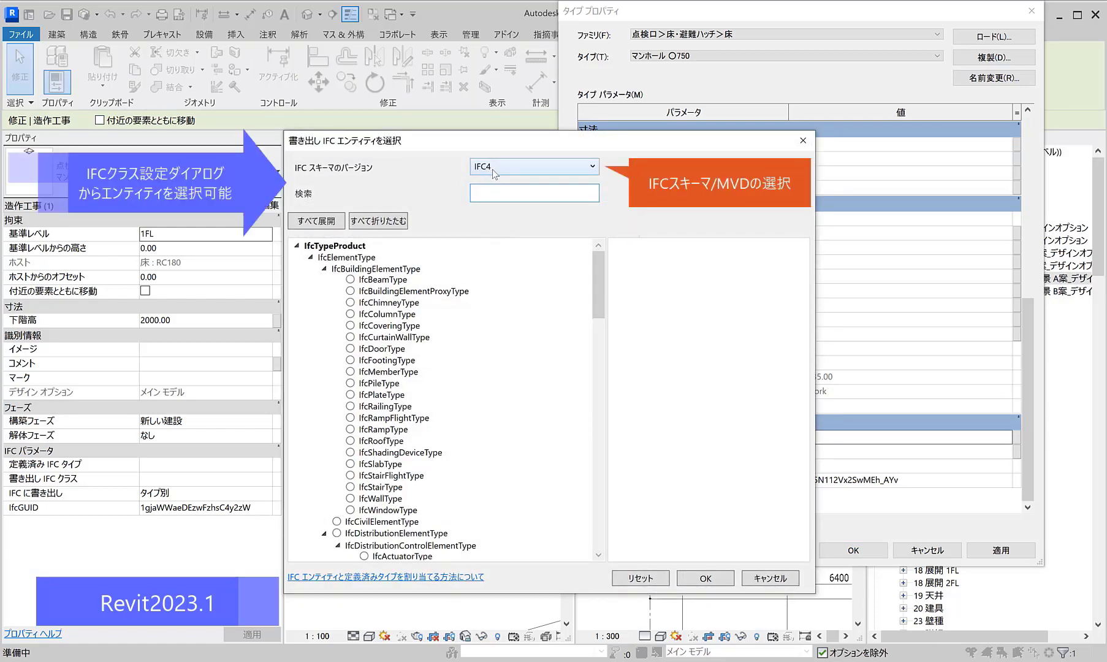
Choose the IFC4RV schema, search 'Door', and assign IfcDoorType with predefined type TRAPDOOR.
left_click(493, 168)
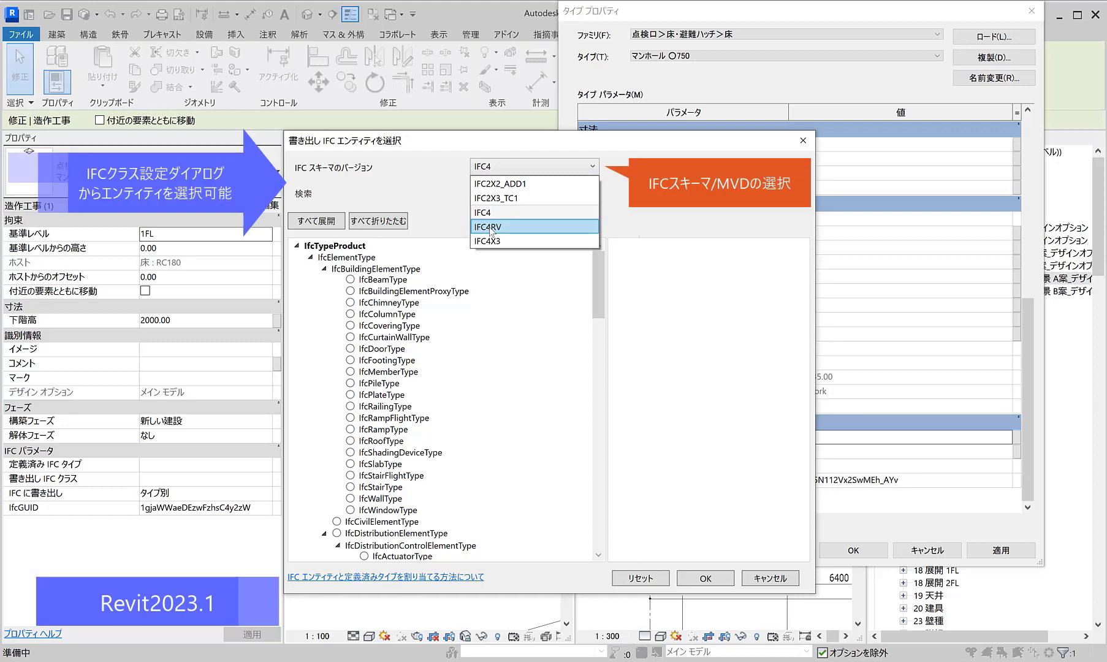
left_click(493, 227)
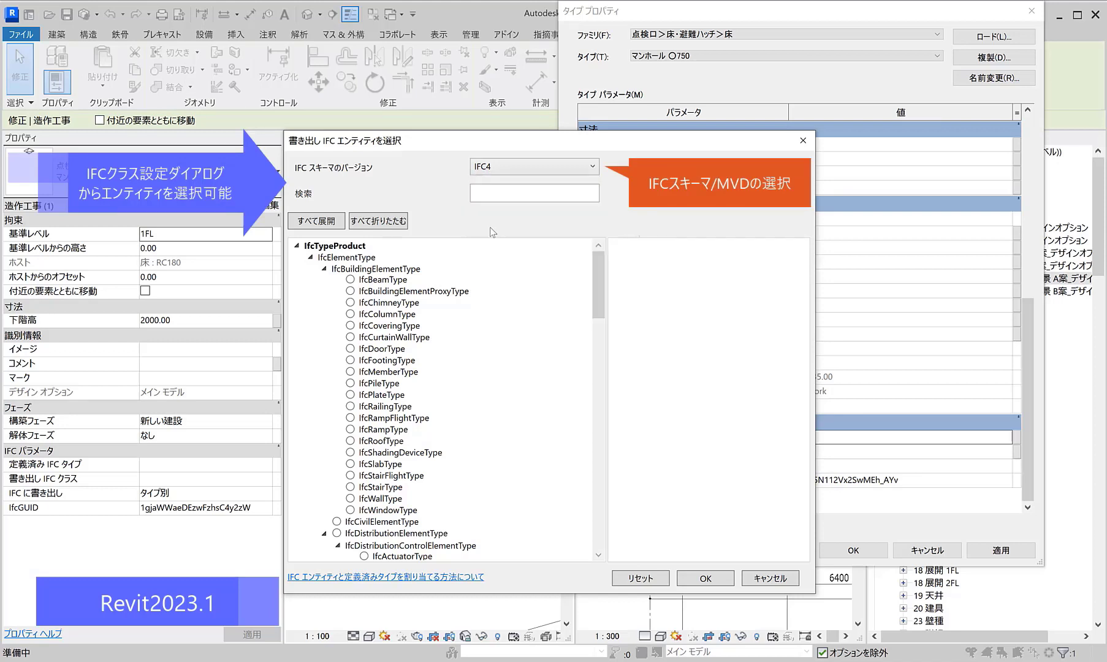
left_click(499, 195)
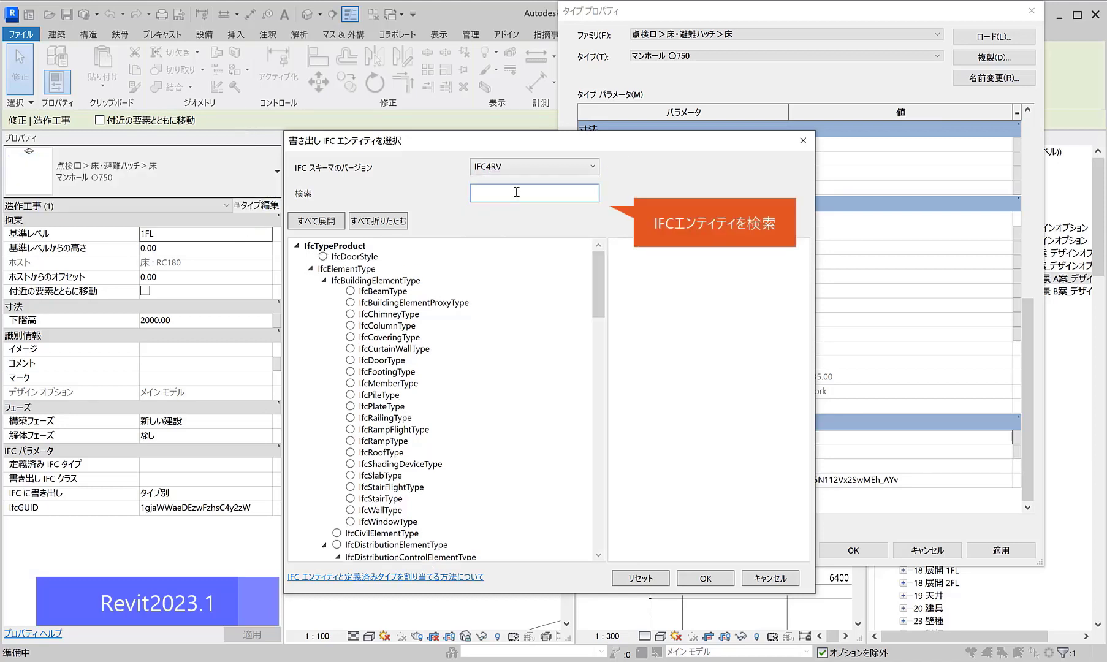
type("Door")
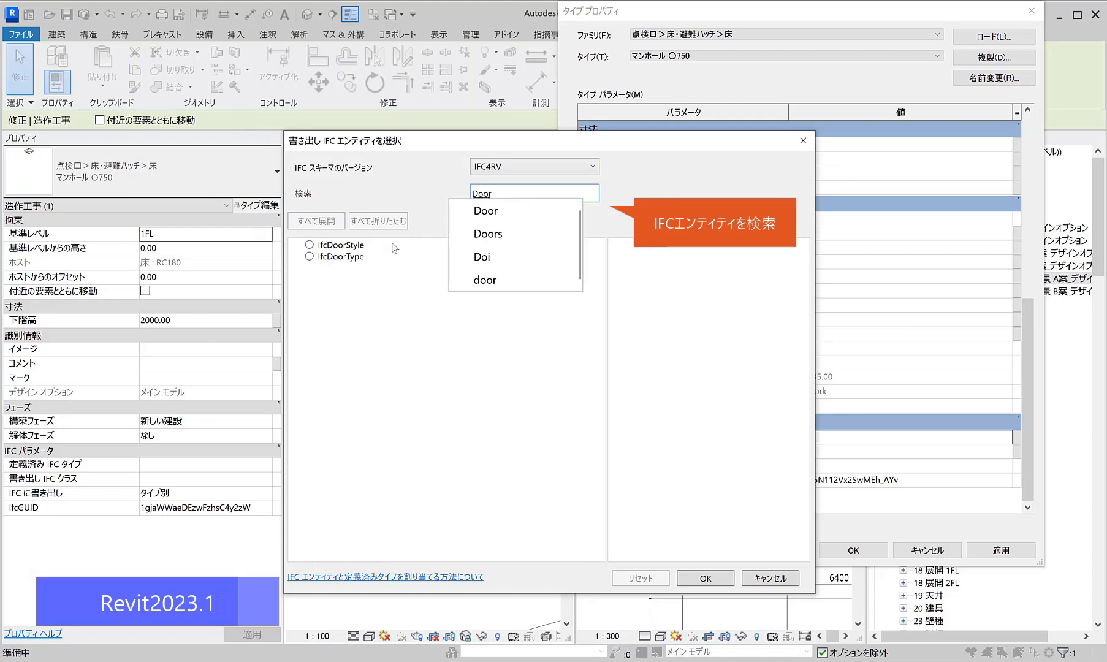
key("Escape")
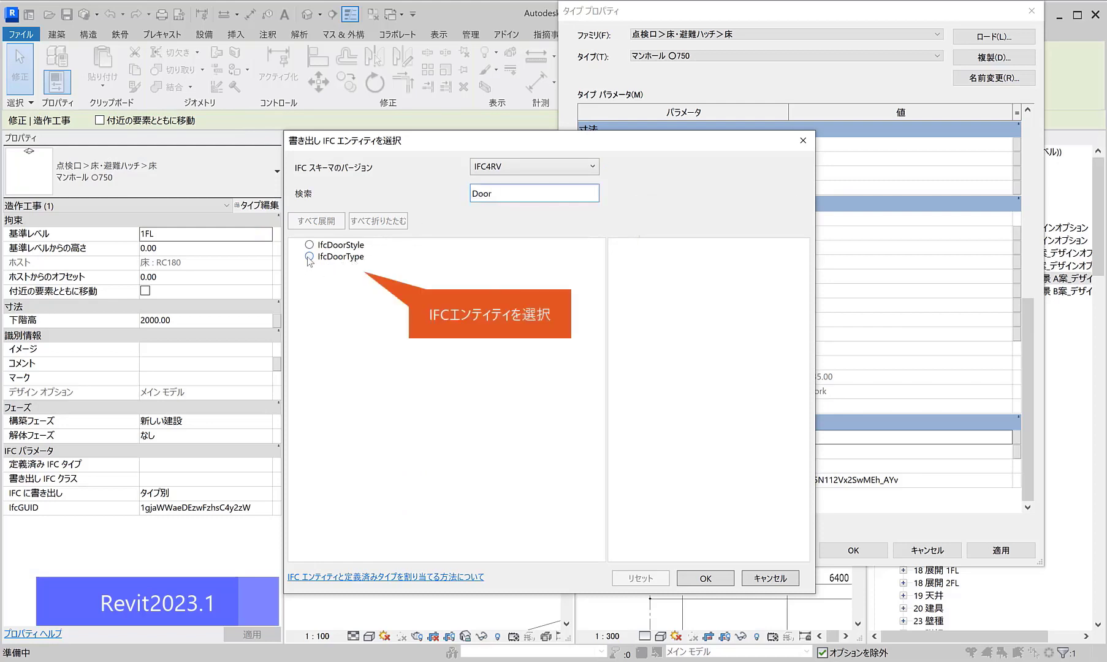
left_click(325, 260)
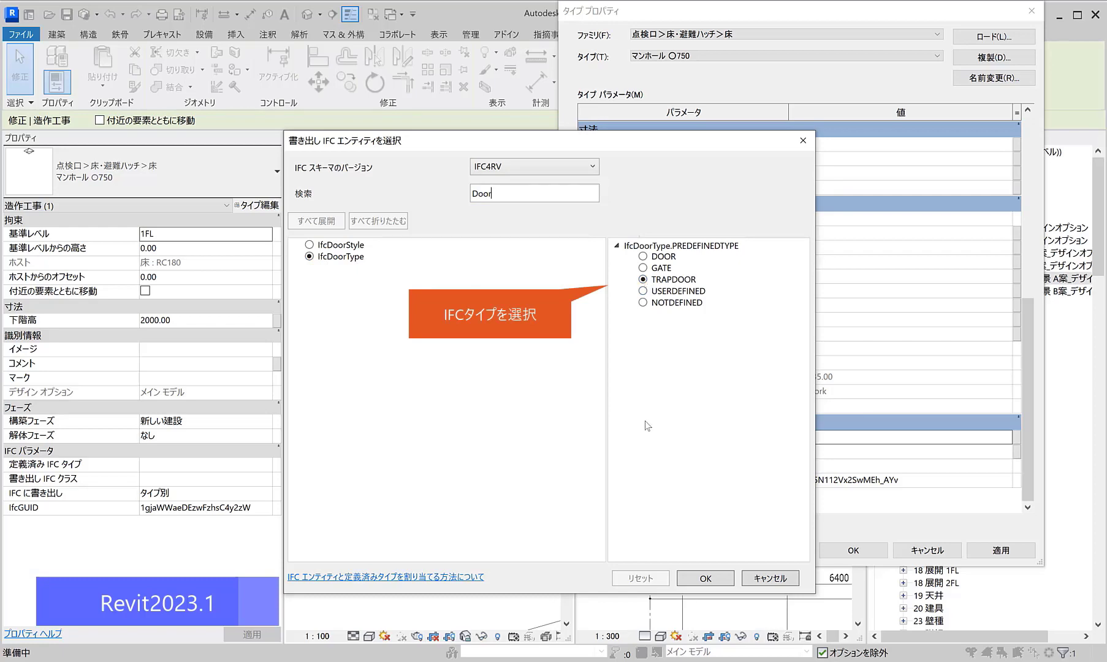
left_click(693, 581)
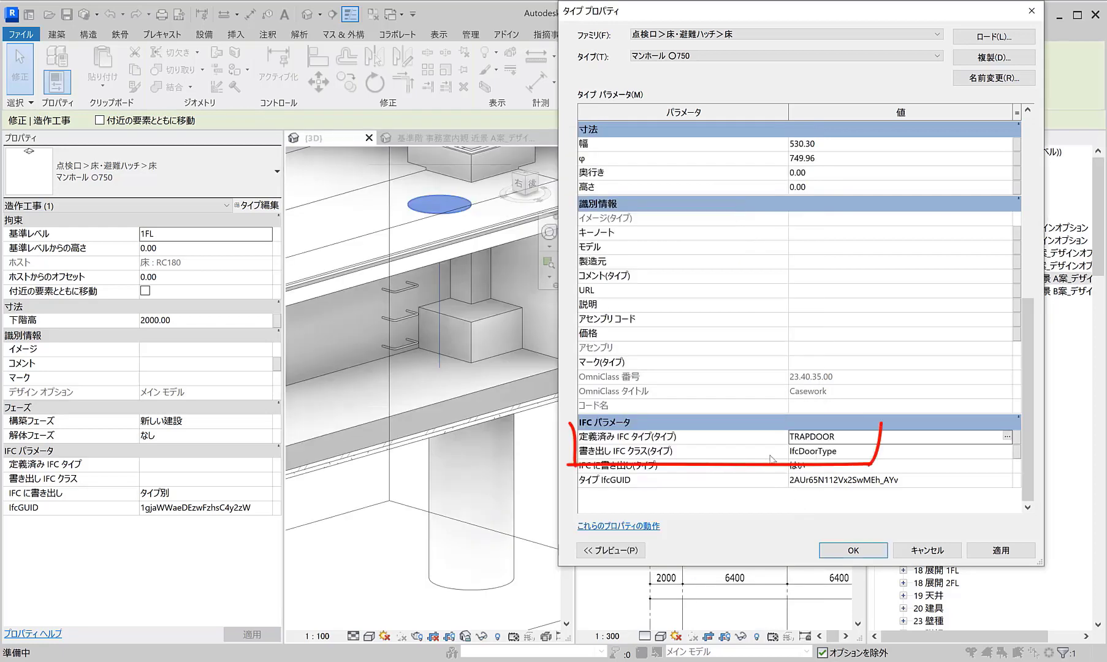
Confirm the type properties and re-export to IFC, overwriting サンプルIFC解説用.ifc.
left_click(854, 551)
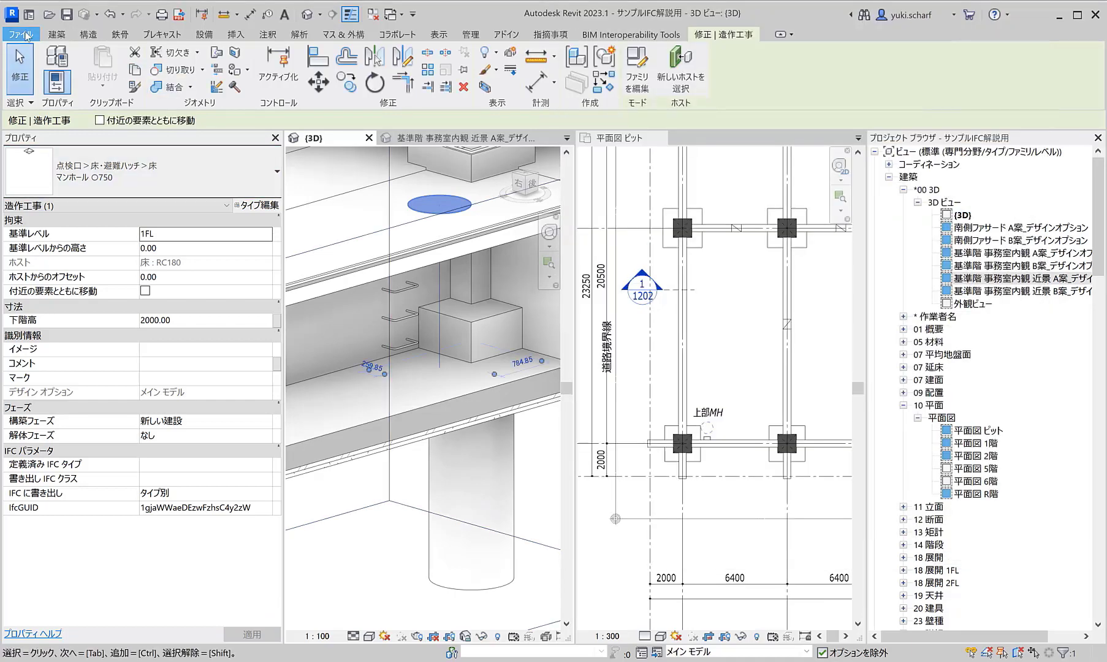
left_click(20, 34)
left_click(165, 310)
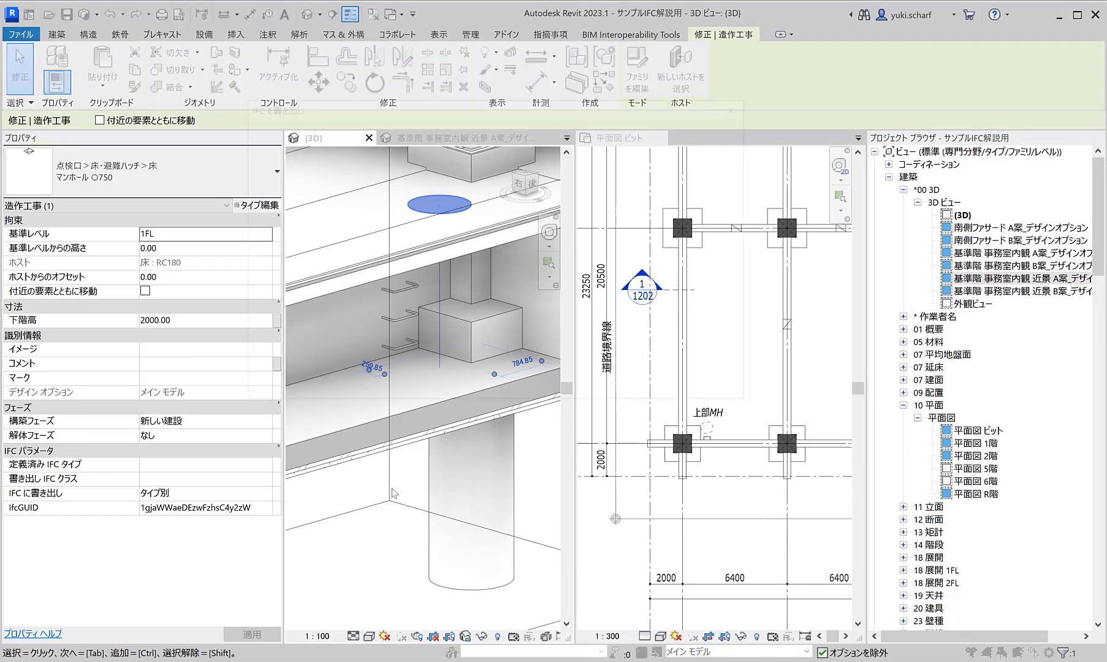
left_click(661, 390)
left_click(592, 357)
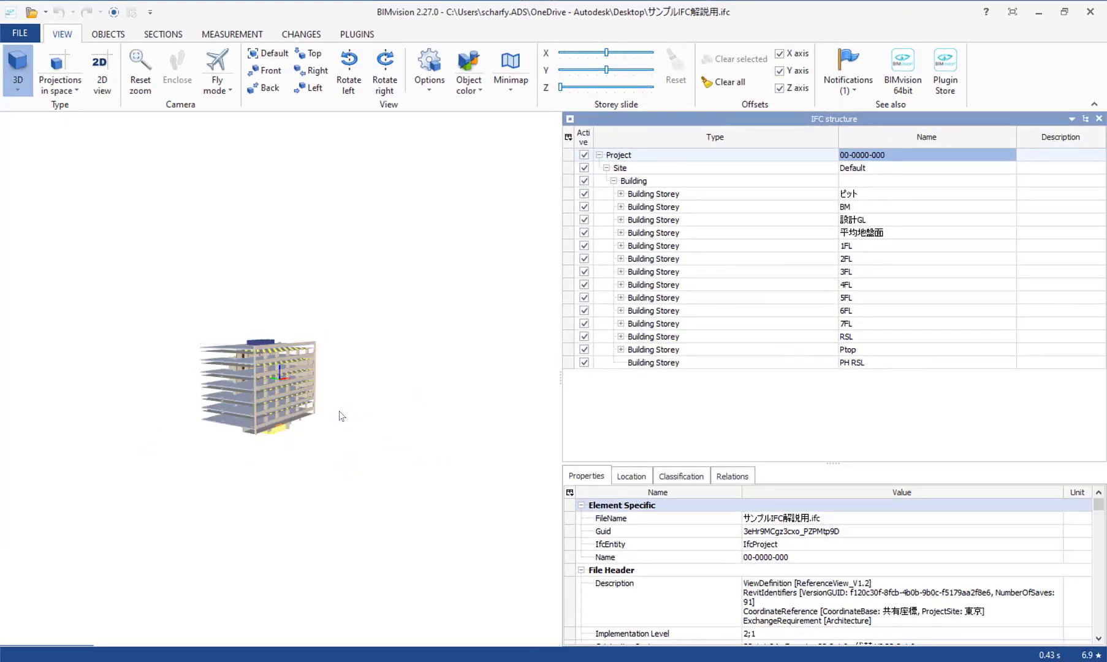
Expand storey 1FL's Doors group in BIMvision and show the SD402 door's properties.
scroll(257, 390, "up", 3)
scroll(251, 387, "up", 3)
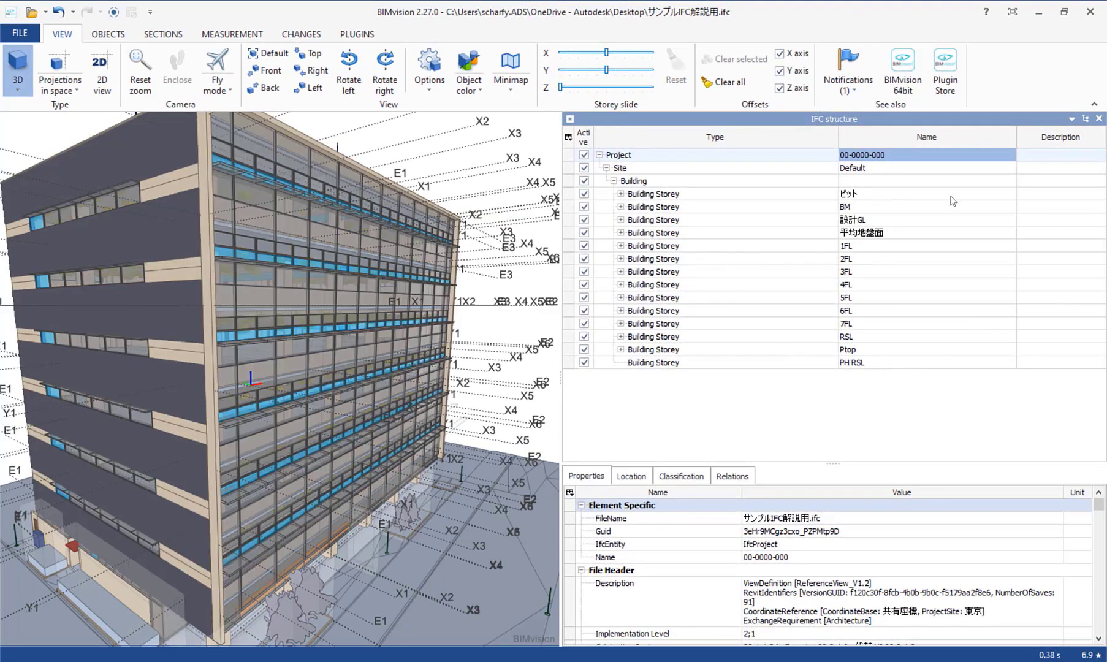
left_click(874, 246)
left_click(620, 245)
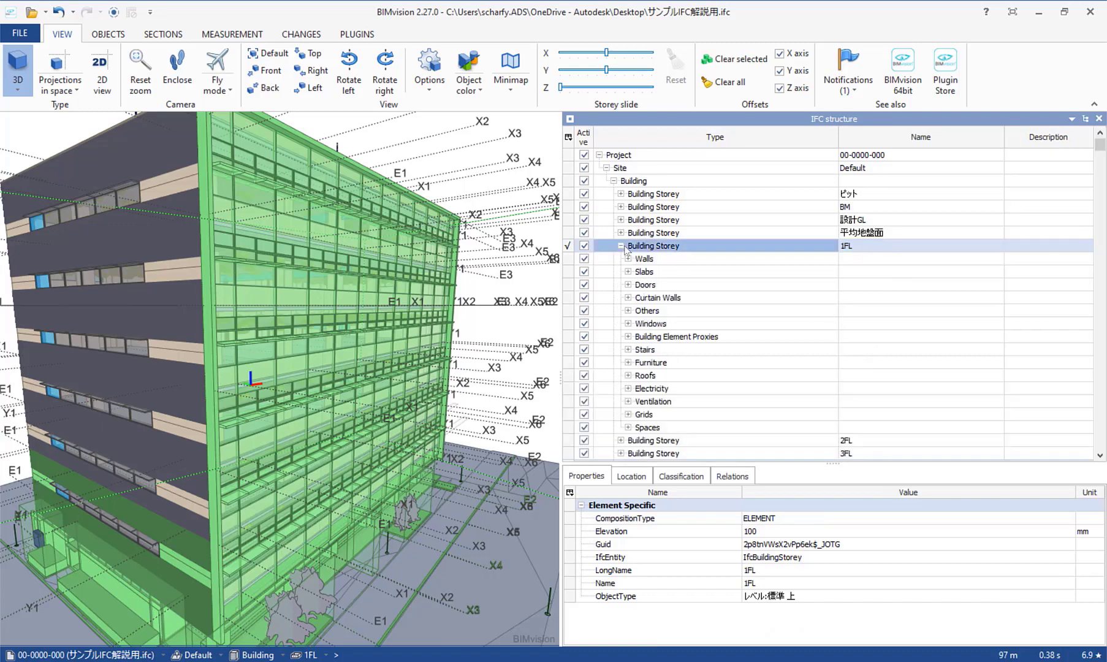
left_click(645, 284)
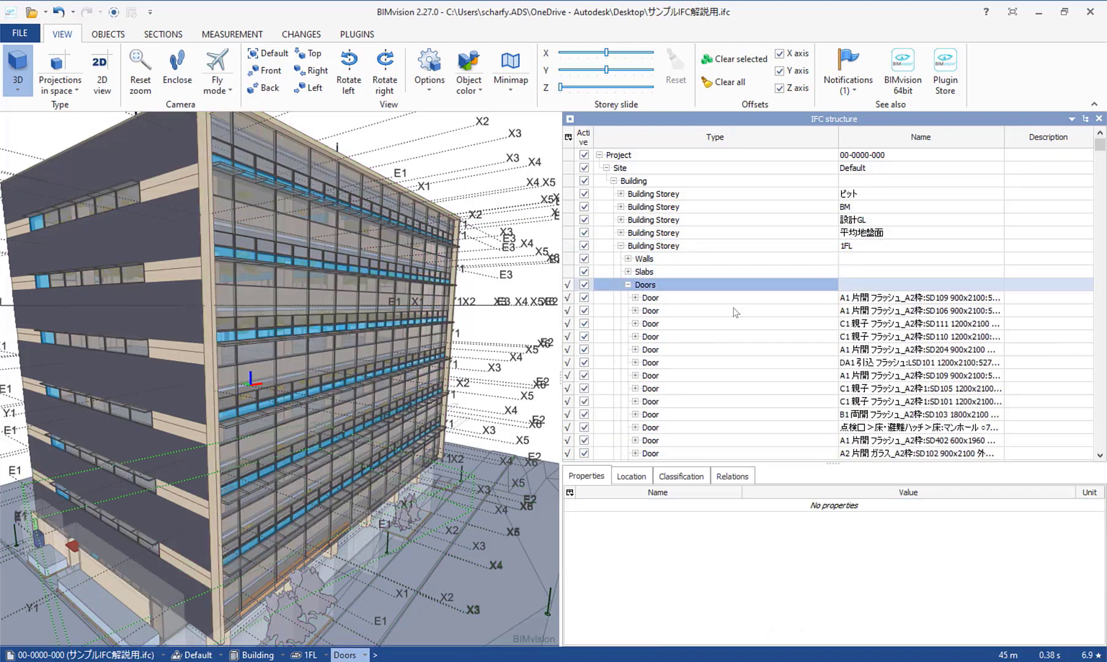
left_click(674, 440)
scroll(679, 369, "down", 3)
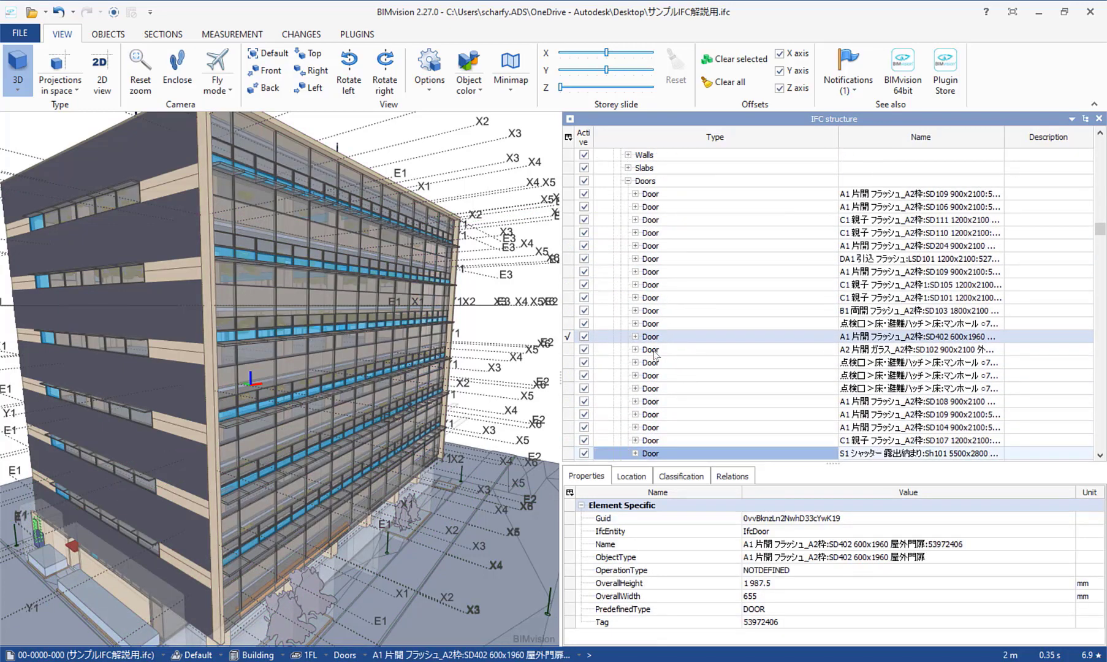
Check the 点検口 manhole door shows PredefinedType TRAPDOOR, then view its Door Type.
left_click(655, 359)
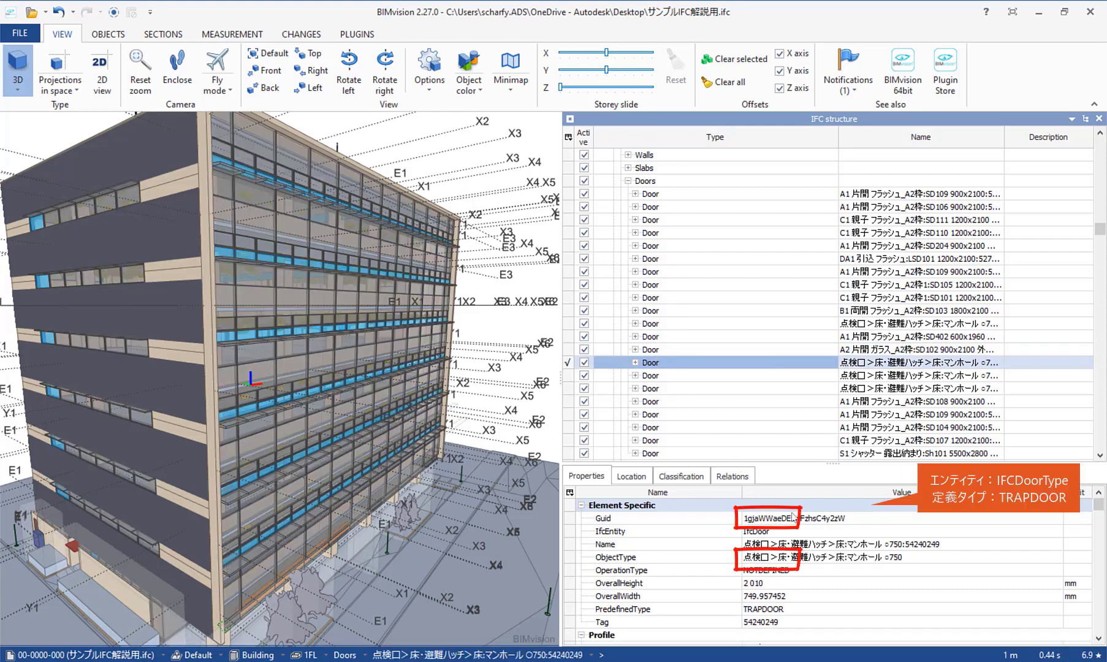
left_click(635, 362)
left_click(666, 389)
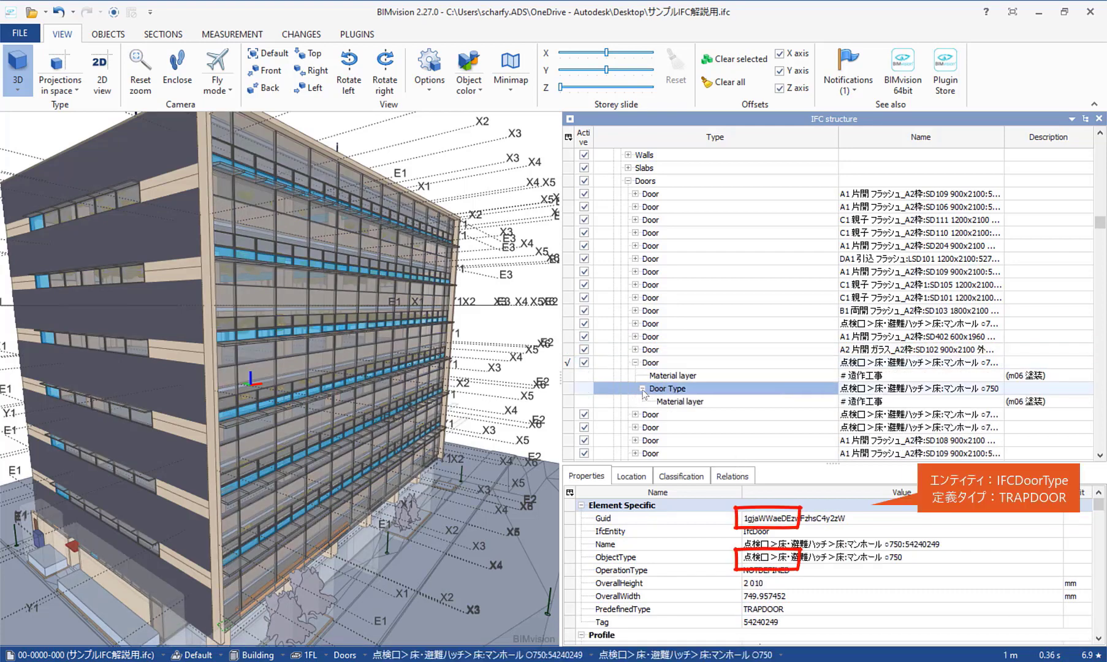